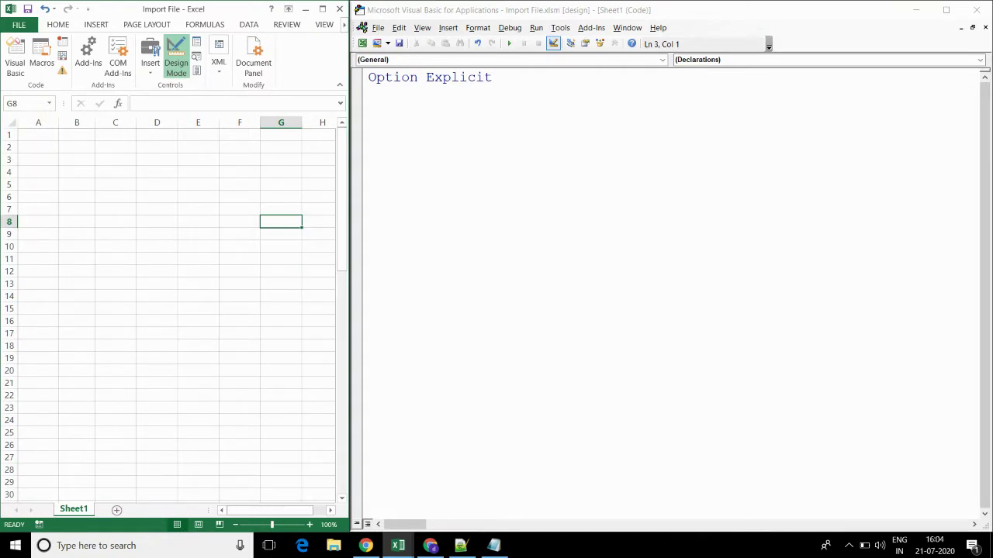
Bring the States and Capital text file forward in Notepad to review it
{"action": "left_click", "coordinate": [493, 545]}
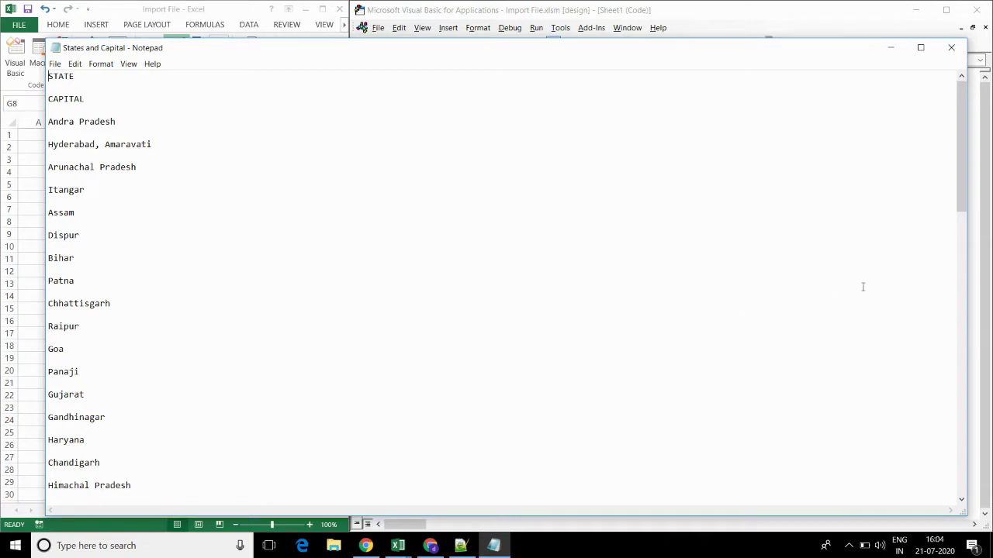
Draw an ActiveX command button over E6:H8 and create its empty CommandButton1_Click procedure
{"action": "left_click", "coordinate": [890, 47]}
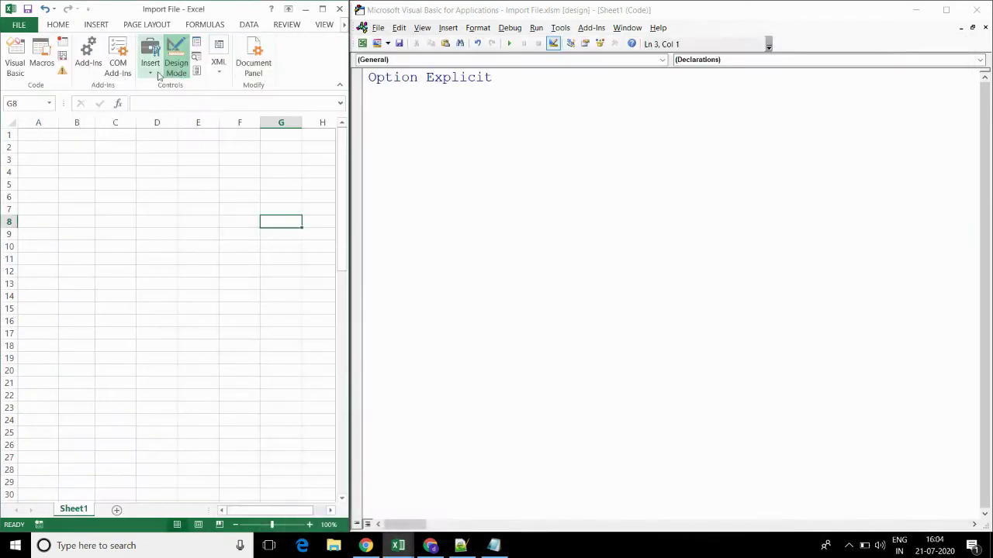
{"action": "left_click", "coordinate": [150, 69]}
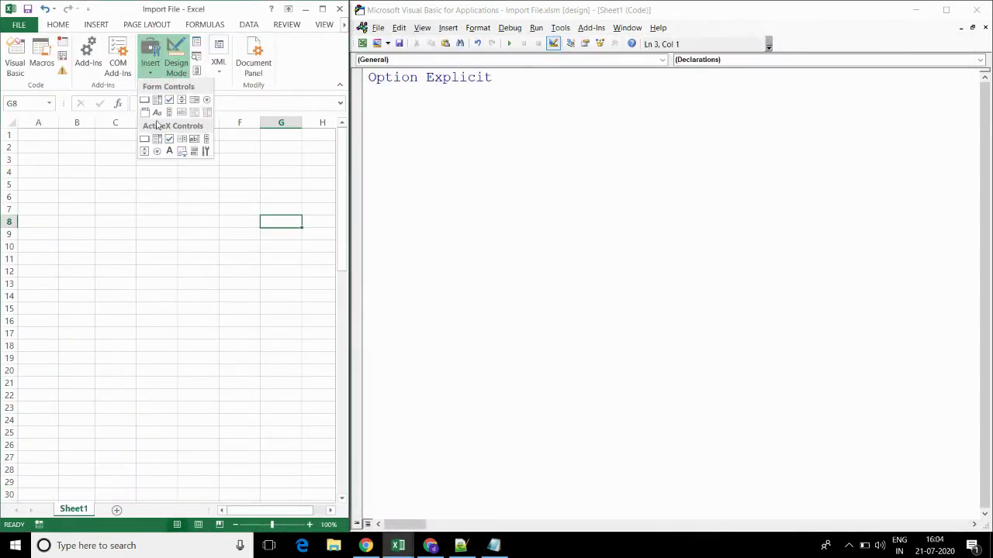
{"action": "left_click", "coordinate": [144, 138]}
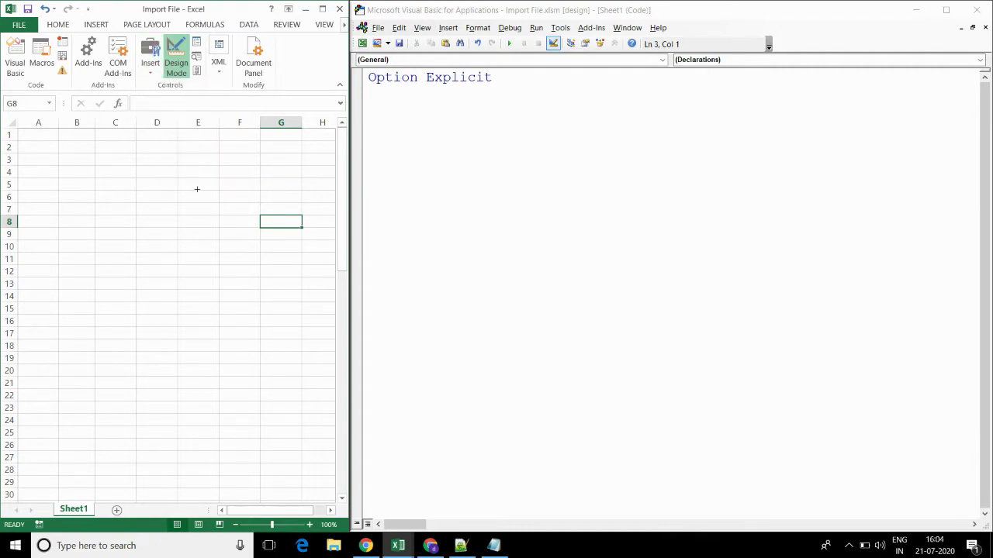
{"action": "left_click_drag", "start_coordinate": [197, 189], "coordinate": [327, 218]}
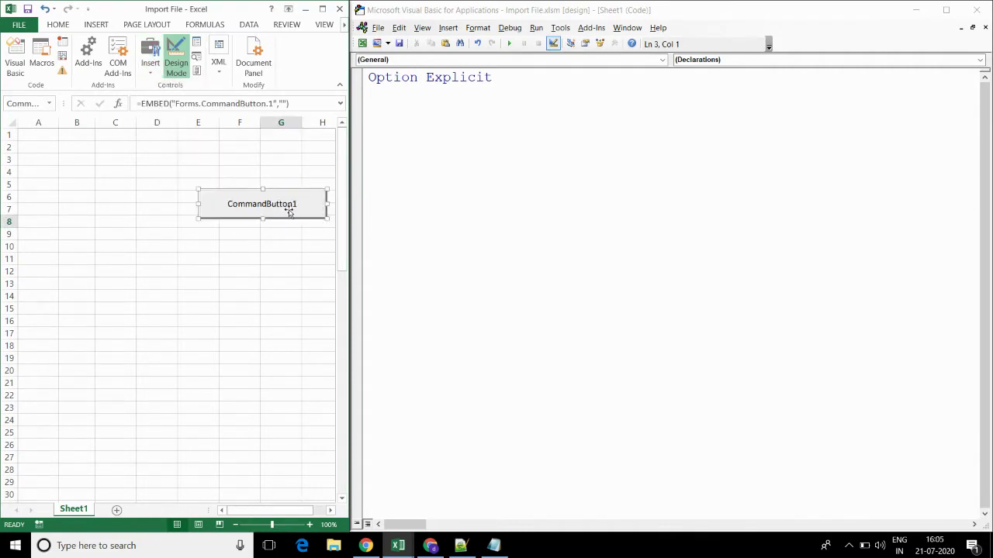
{"action": "double_click", "coordinate": [283, 207]}
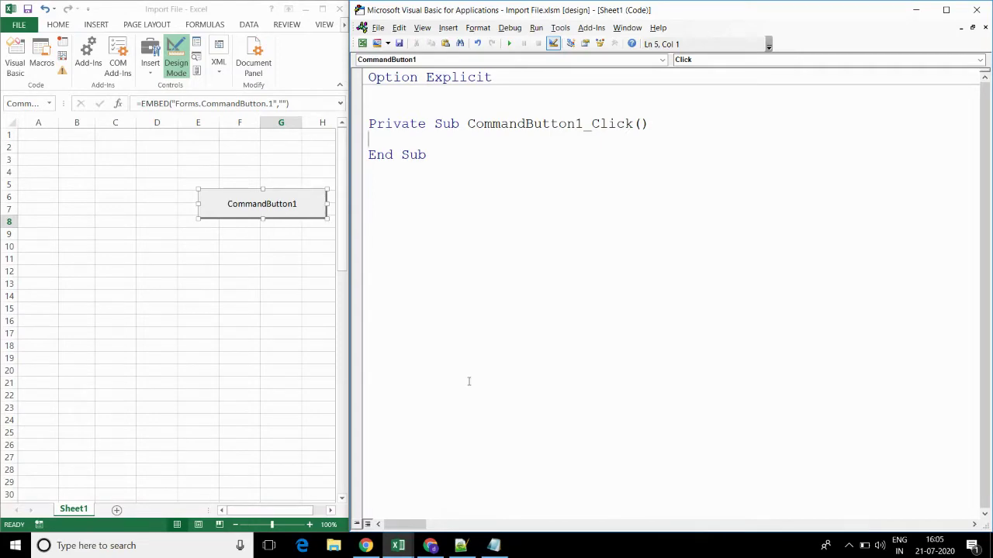
Select the full 68-line file-import macro in Notepad++ for copying
{"action": "left_click", "coordinate": [461, 546]}
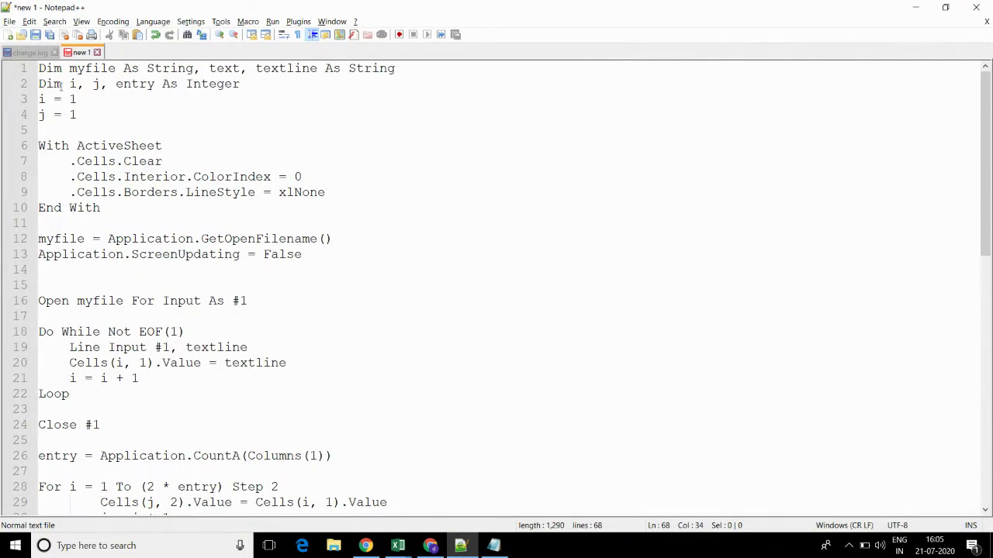
{"action": "mouse_move", "coordinate": [39, 69]}
{"action": "left_mouse_down"}
{"action": "mouse_move", "coordinate": [299, 472]}
{"action": "mouse_move", "coordinate": [361, 526]}
{"action": "left_mouse_up"}
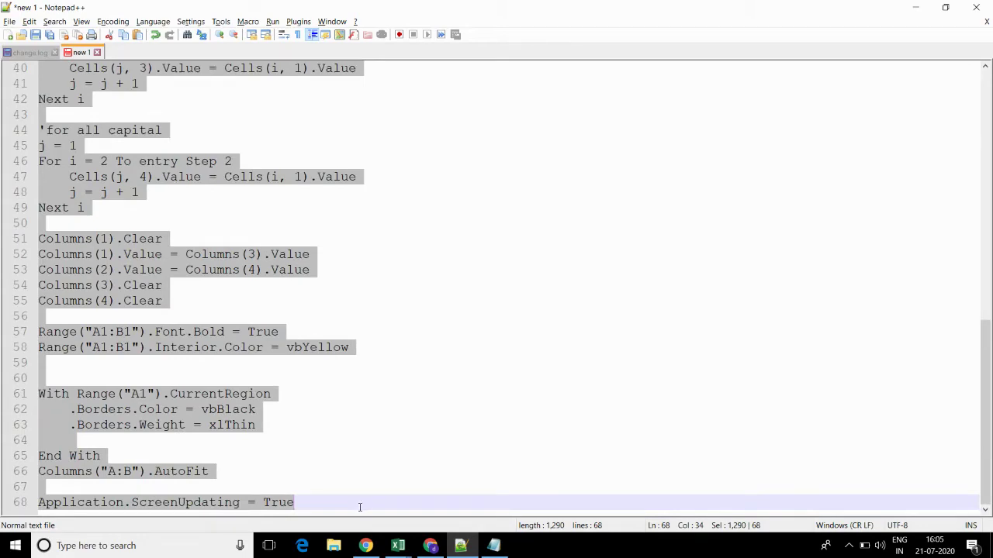
Paste the file-import macro onto a new line inside CommandButton1_Click
{"action": "left_click", "coordinate": [915, 7]}
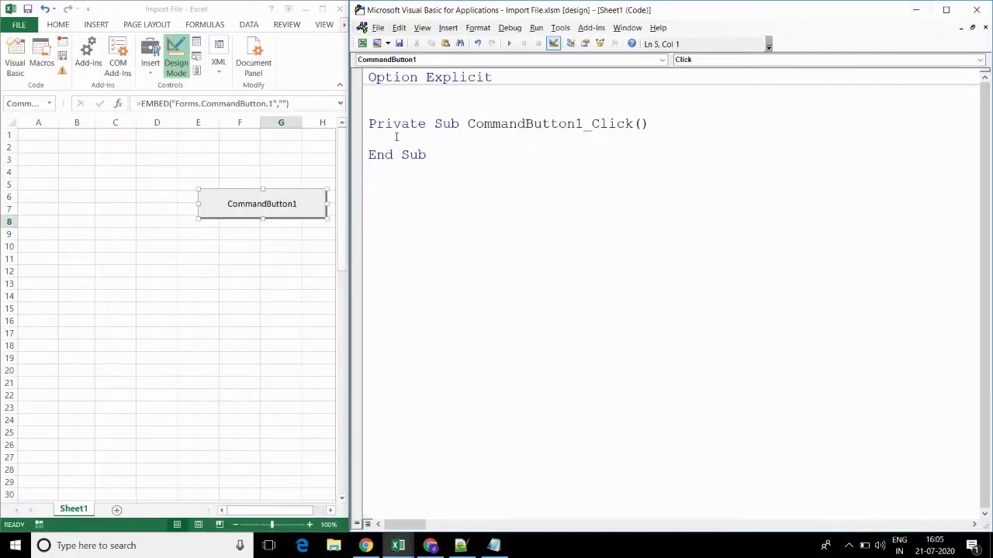
{"action": "key", "text": "Return"}
{"action": "key", "text": "ctrl+v"}
{"action": "scroll", "coordinate": [429, 170], "scroll_direction": "up", "scroll_amount": 12}
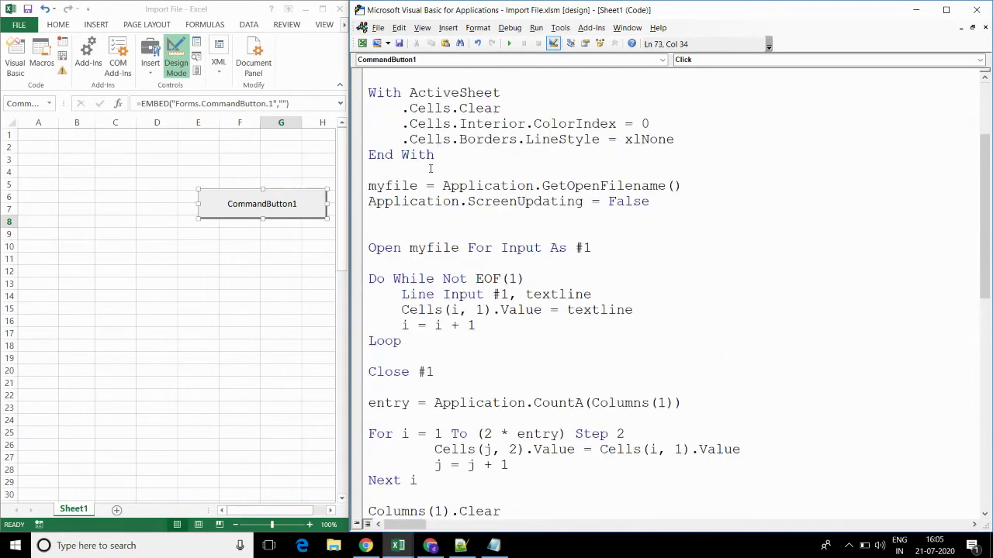
{"action": "scroll", "coordinate": [429, 170], "scroll_direction": "up", "scroll_amount": 3}
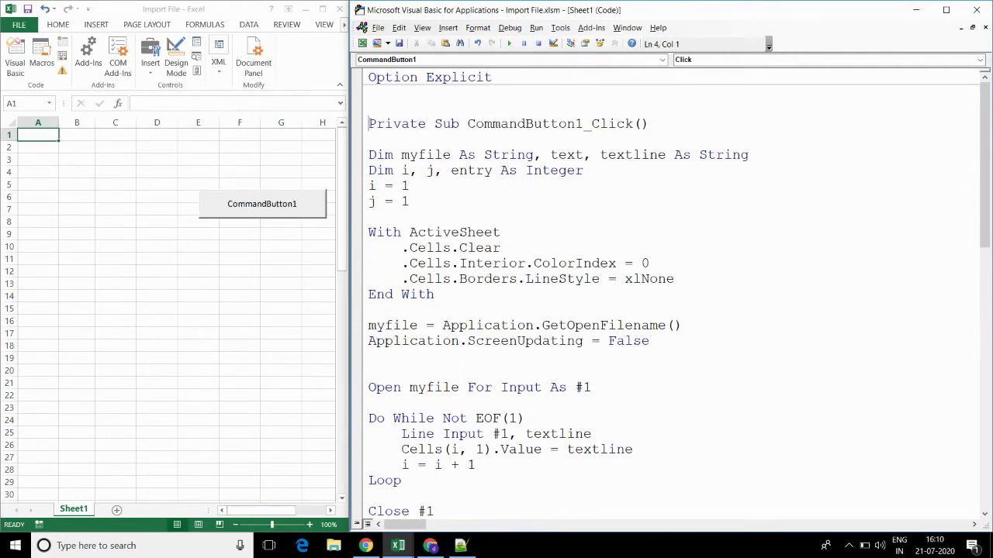
Step through the cell, fill and border reset lines until GetOpenFilename shows the Open dialog
{"action": "key", "text": "F8"}
{"action": "key", "text": "F8"}
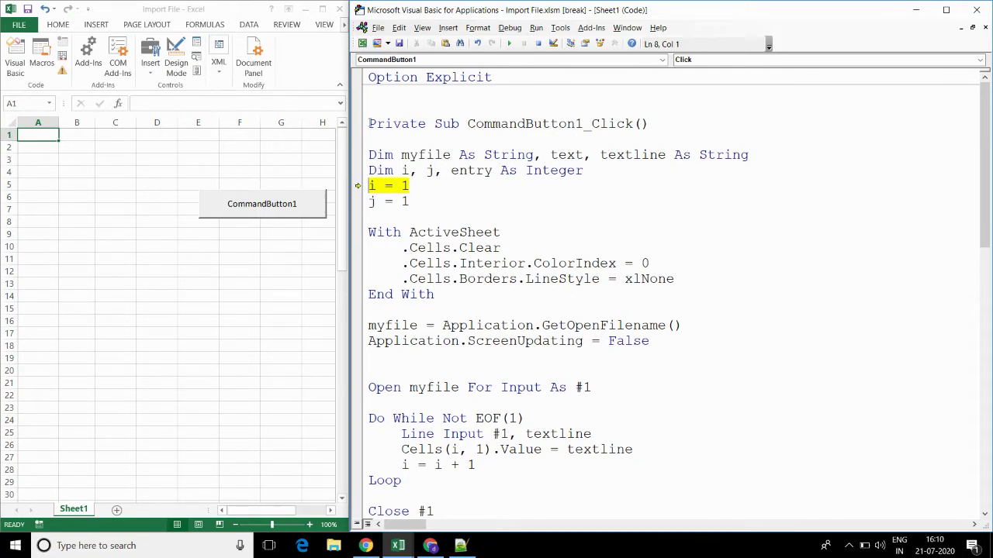
{"action": "key", "text": "F8"}
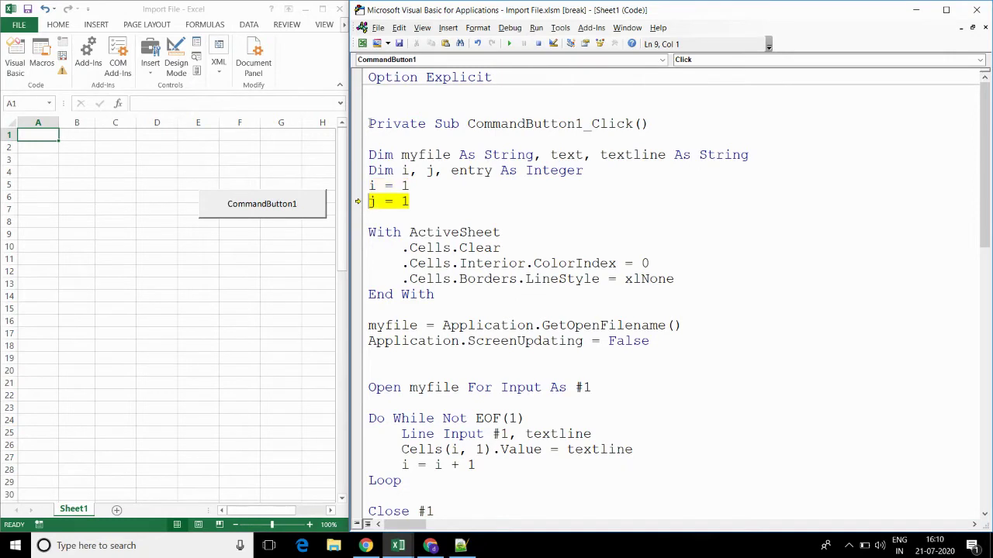
{"action": "key", "text": "F8"}
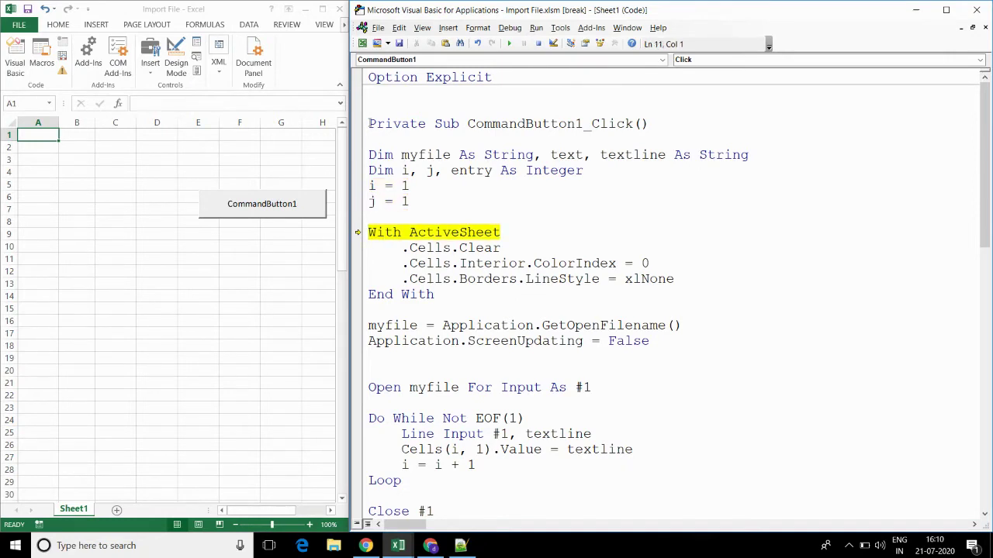
{"action": "key", "text": "F8"}
{"action": "key", "text": "F8"}
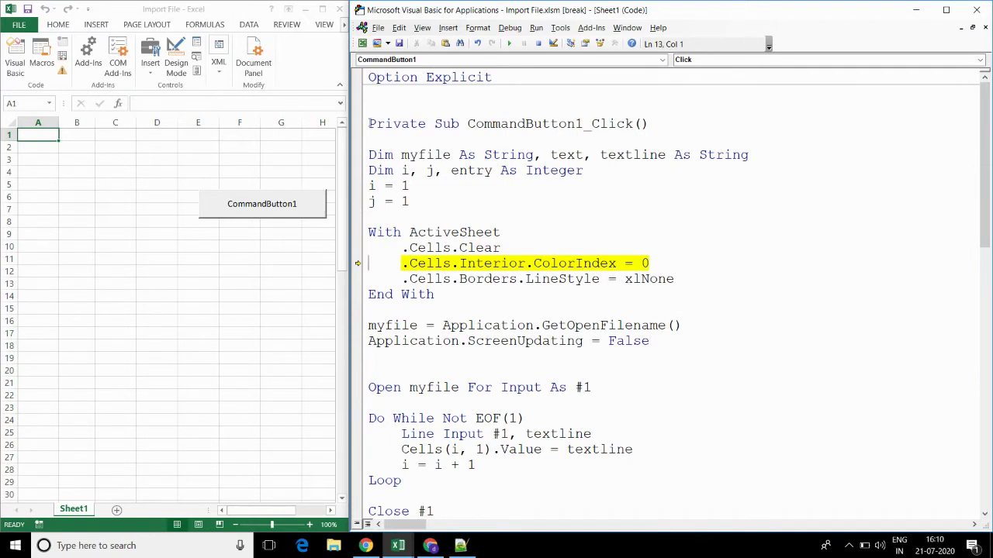
{"action": "key", "text": "F8"}
{"action": "key", "text": "F8"}
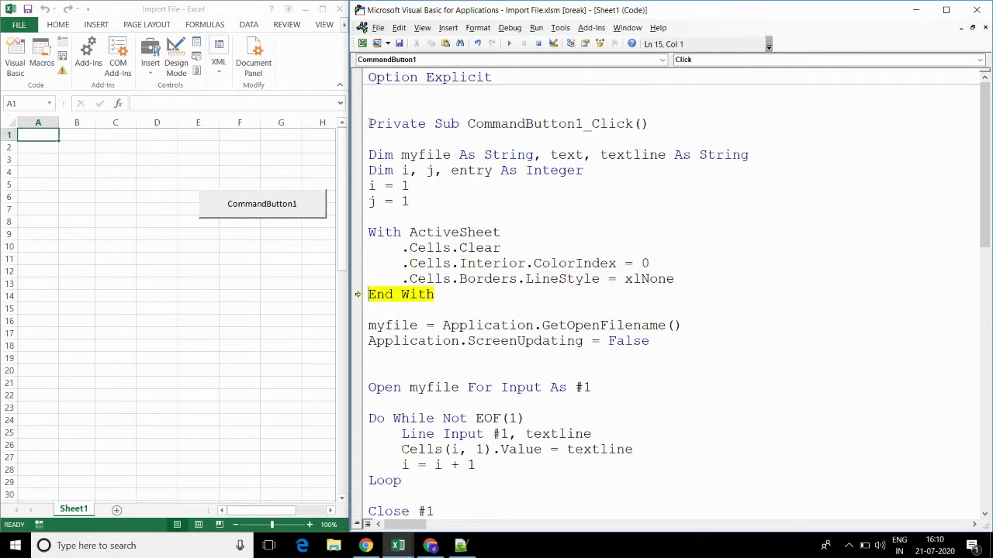
{"action": "key", "text": "F8"}
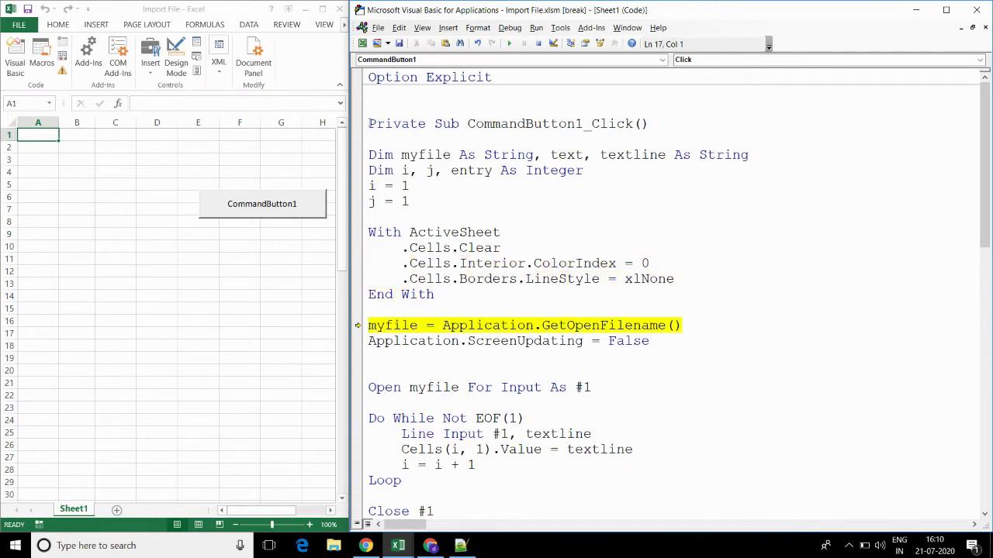
{"action": "key", "text": "F8"}
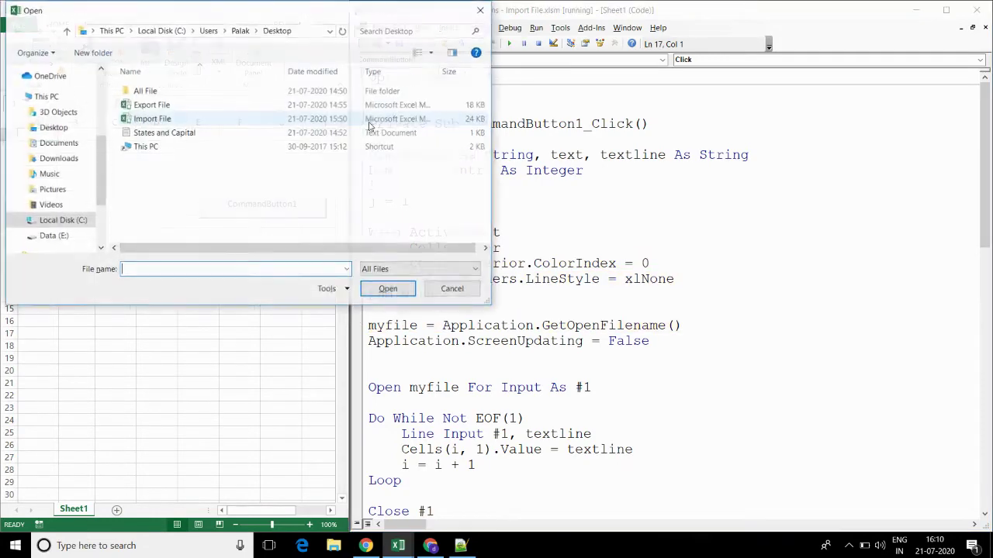
Open the States and Capital text file from the picker and step to the file-open line
{"action": "left_click", "coordinate": [145, 134]}
{"action": "left_click", "coordinate": [393, 297]}
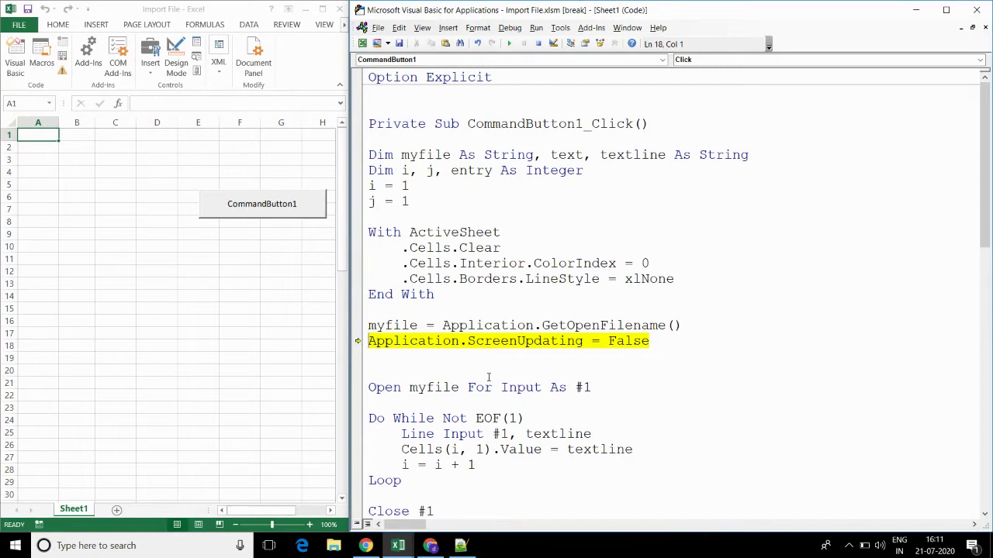
{"action": "key", "text": "F8"}
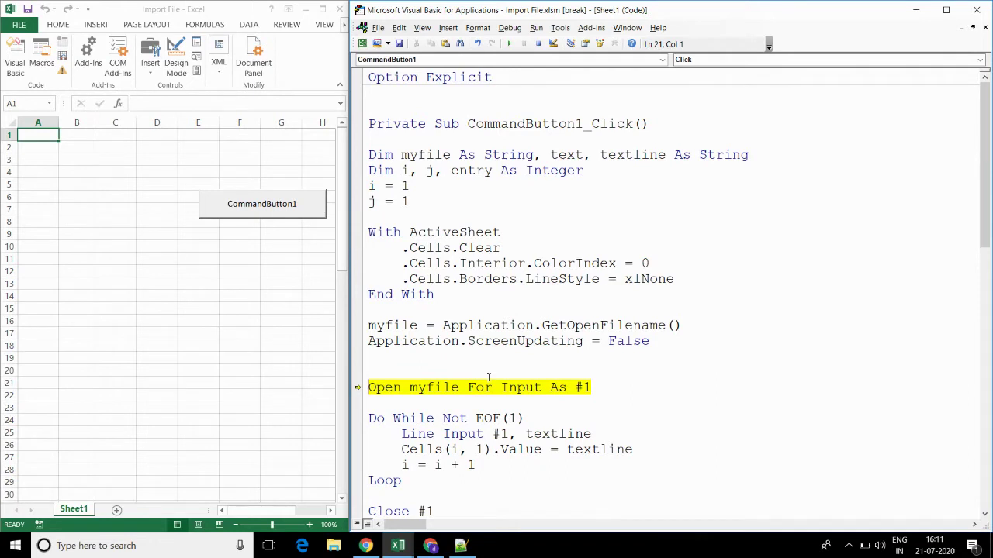
Step through the read loop until STATE, CAPITAL and Andra Pradesh fill A1, A3 and A5
{"action": "key", "text": "F8"}
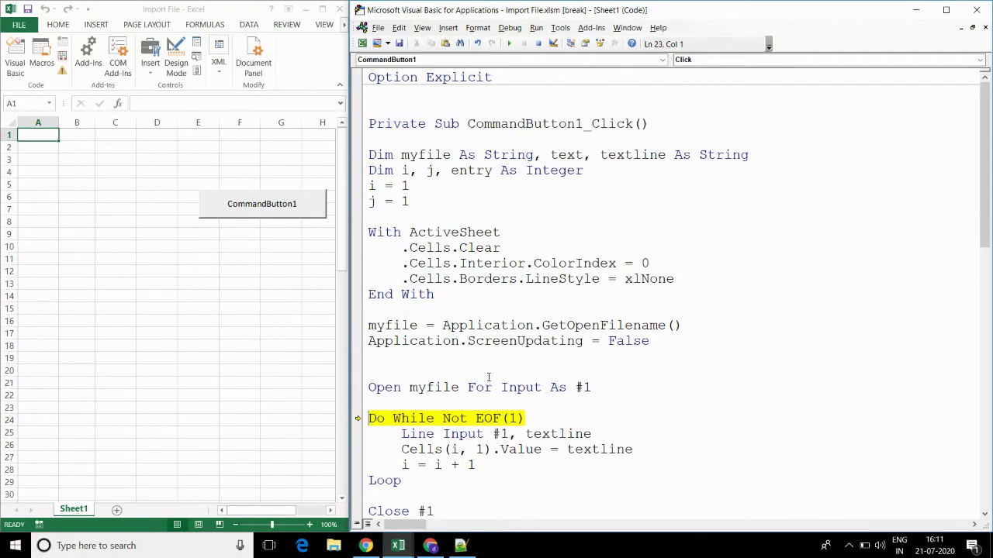
{"action": "key", "text": "F8"}
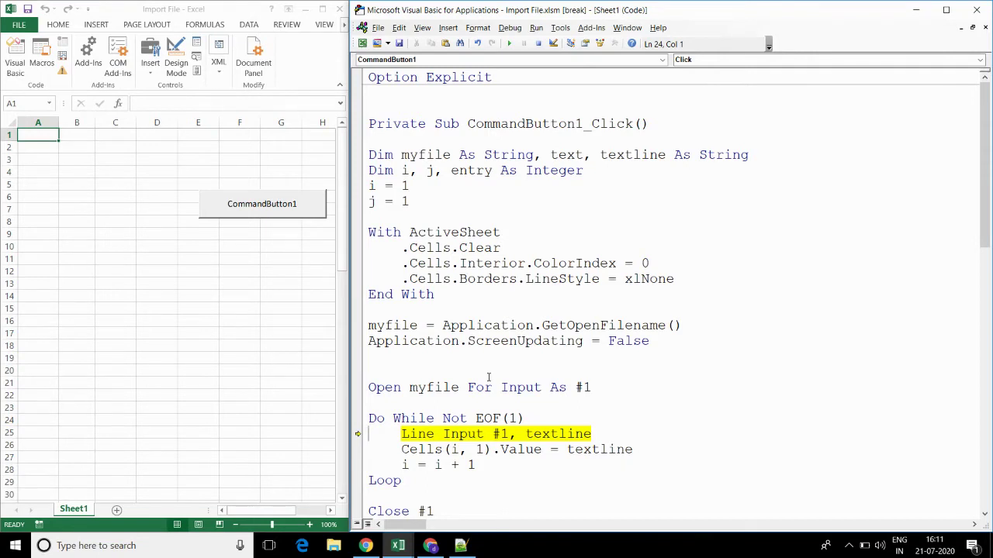
{"action": "key", "text": "F8"}
{"action": "key", "text": "F8"}
{"action": "key", "text": "F8"}
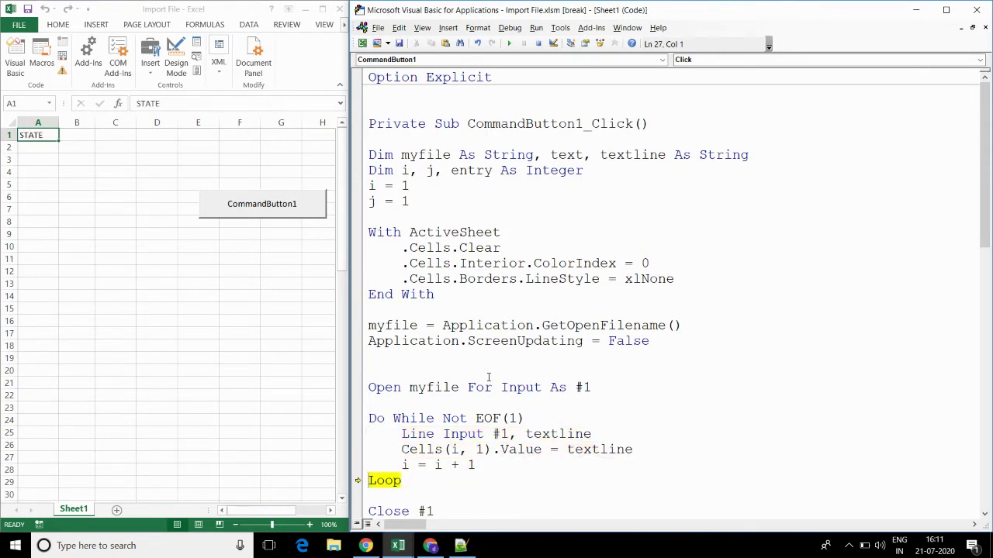
{"action": "key", "text": "F8"}
{"action": "key", "text": "F8"}
{"action": "key", "text": "F8"}
{"action": "key", "text": "F8"}
{"action": "key", "text": "F8"}
{"action": "key", "text": "F8"}
{"action": "key", "text": "F8"}
{"action": "key", "text": "F8"}
{"action": "key", "text": "F8"}
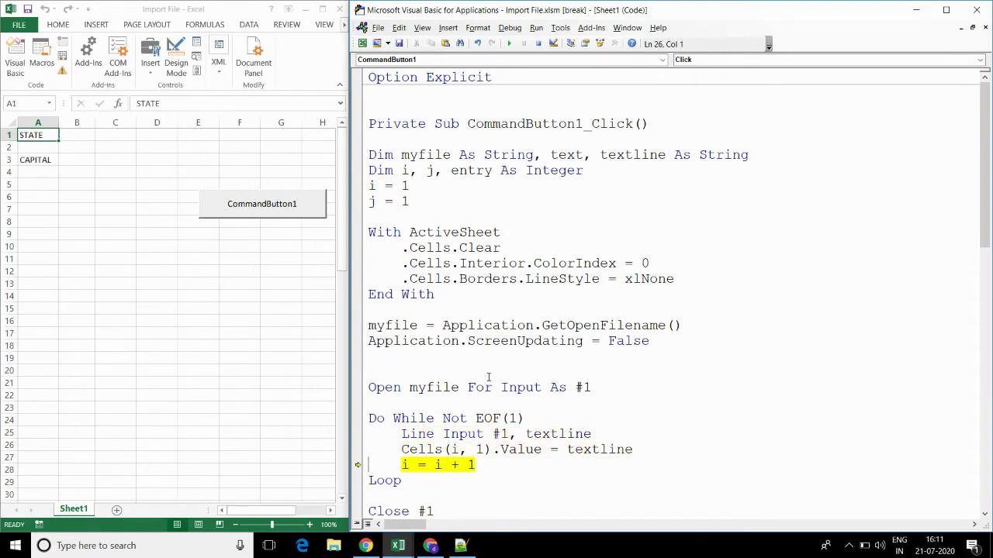
{"action": "key", "text": "F8"}
{"action": "key", "text": "F8"}
{"action": "key", "text": "F8"}
{"action": "key", "text": "F8"}
{"action": "key", "text": "F8"}
{"action": "key", "text": "F8"}
{"action": "key", "text": "F8"}
{"action": "key", "text": "F8"}
{"action": "key", "text": "F8"}
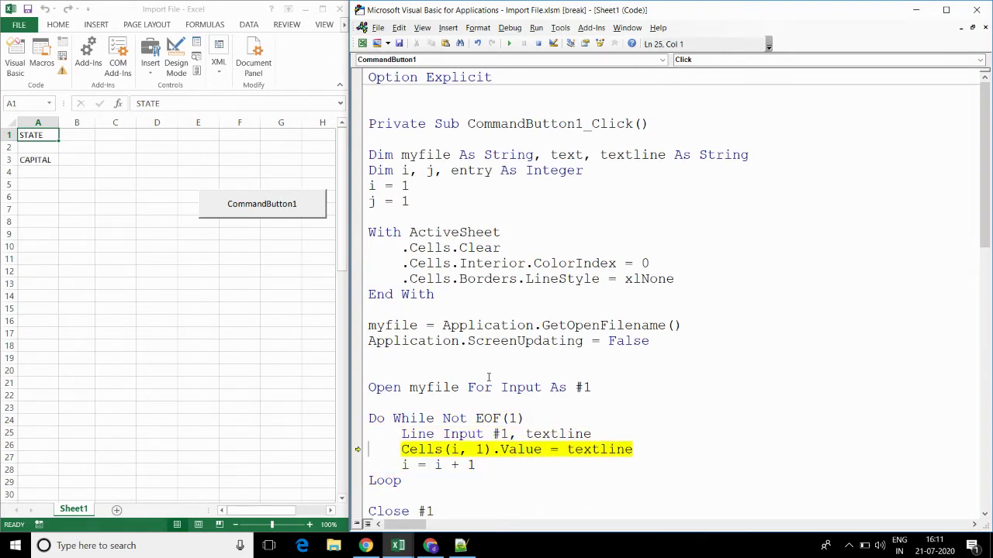
{"action": "key", "text": "F8"}
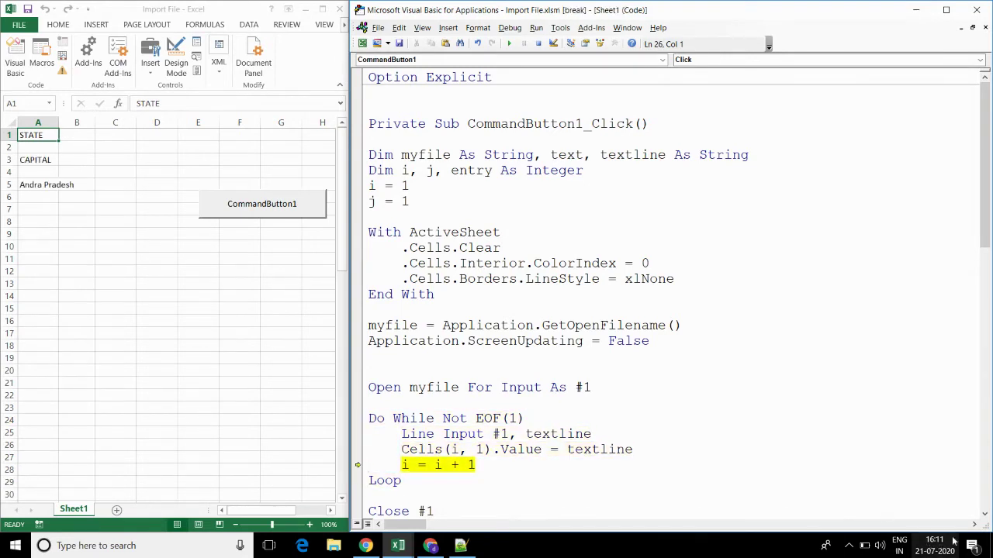
{"action": "left_click", "coordinate": [986, 515]}
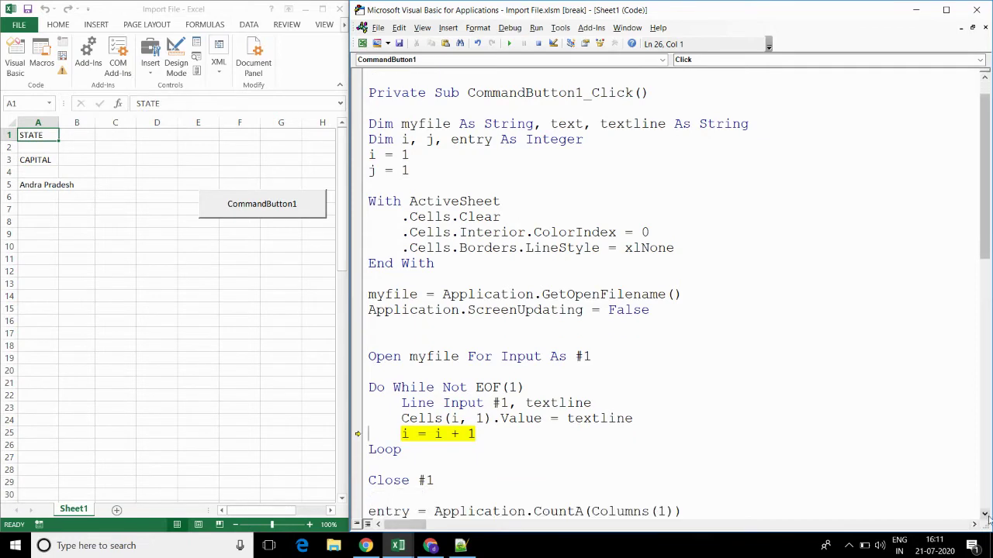
Set a breakpoint on Close #1 and run the rest of the read loop to it
{"action": "left_click", "coordinate": [985, 514]}
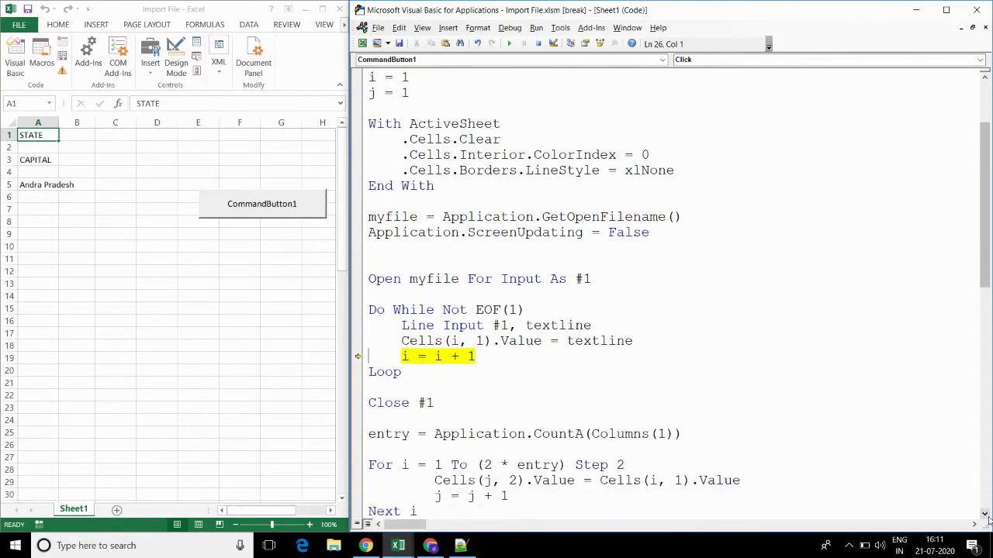
{"action": "left_click", "coordinate": [358, 405]}
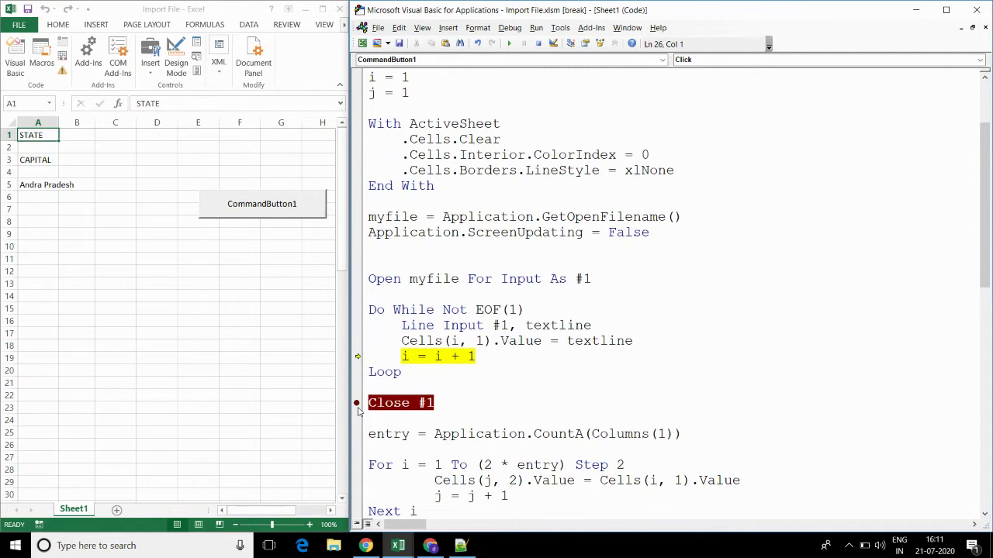
{"action": "key", "text": "F5"}
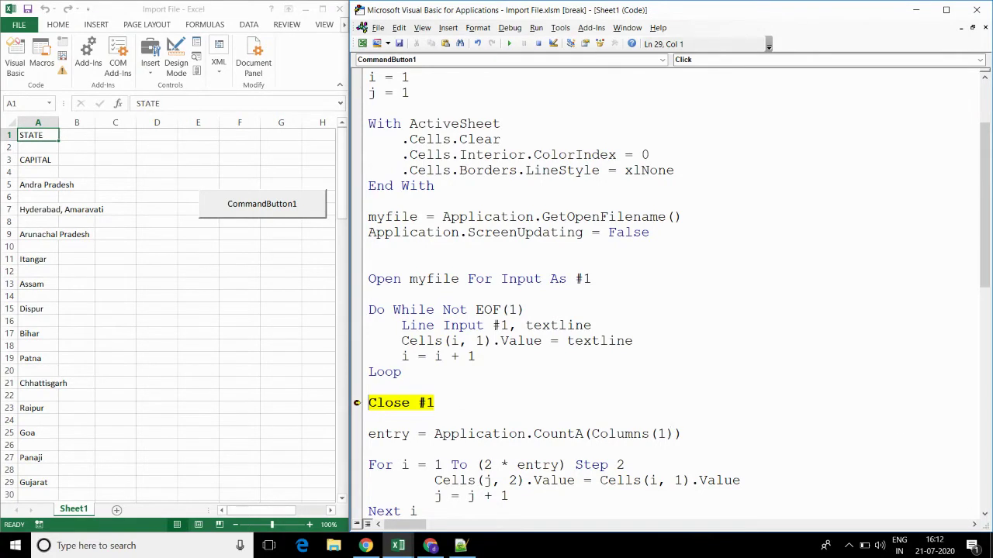
Breakpoint Columns(1).Clear and run the copy loop, gathering states and capitals into column B
{"action": "left_click", "coordinate": [986, 514]}
{"action": "scroll", "coordinate": [633, 340], "scroll_direction": "down", "scroll_amount": 1}
{"action": "key", "text": "F8"}
{"action": "key", "text": "F8"}
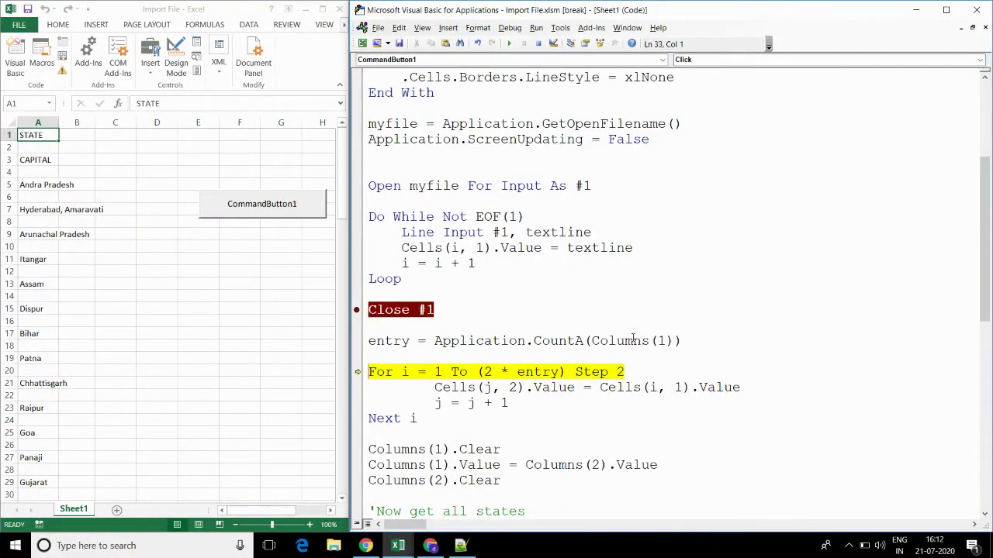
{"action": "left_click", "coordinate": [355, 452]}
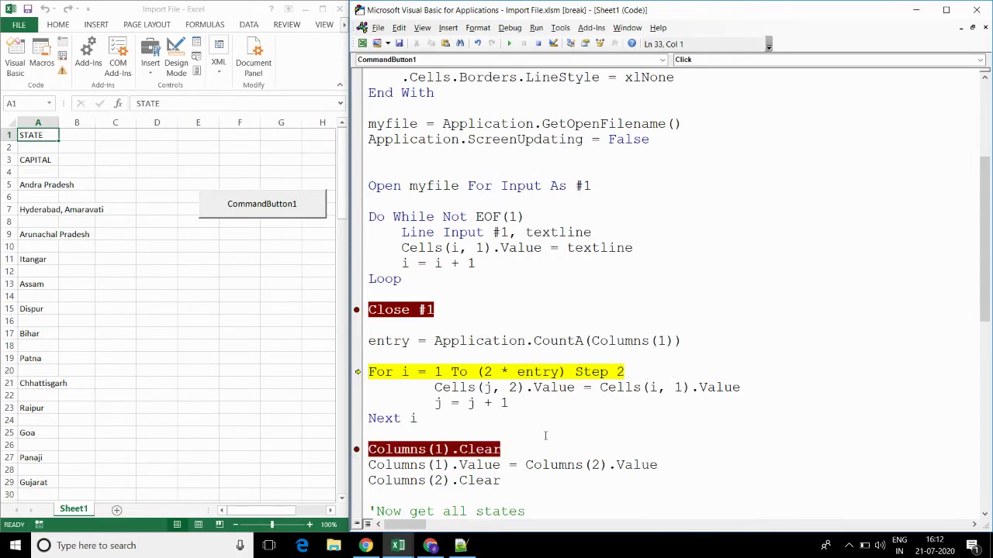
{"action": "key", "text": "F8"}
{"action": "key", "text": "F8"}
{"action": "key", "text": "F8"}
{"action": "key", "text": "F8"}
{"action": "key", "text": "F8"}
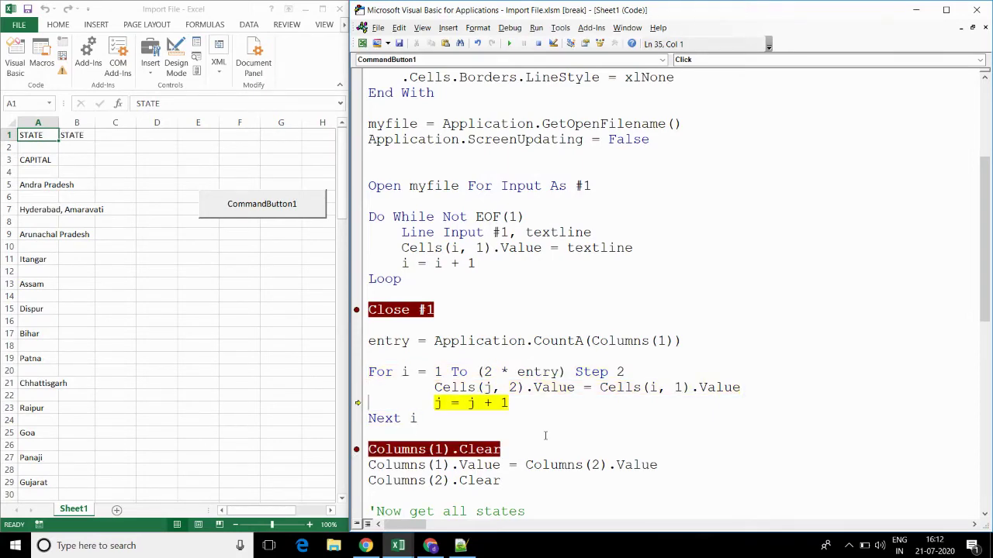
{"action": "key", "text": "F8"}
{"action": "key", "text": "F8"}
{"action": "key", "text": "F8"}
{"action": "key", "text": "F8"}
{"action": "key", "text": "F8"}
{"action": "key", "text": "F8"}
{"action": "key", "text": "F8"}
{"action": "key", "text": "F8"}
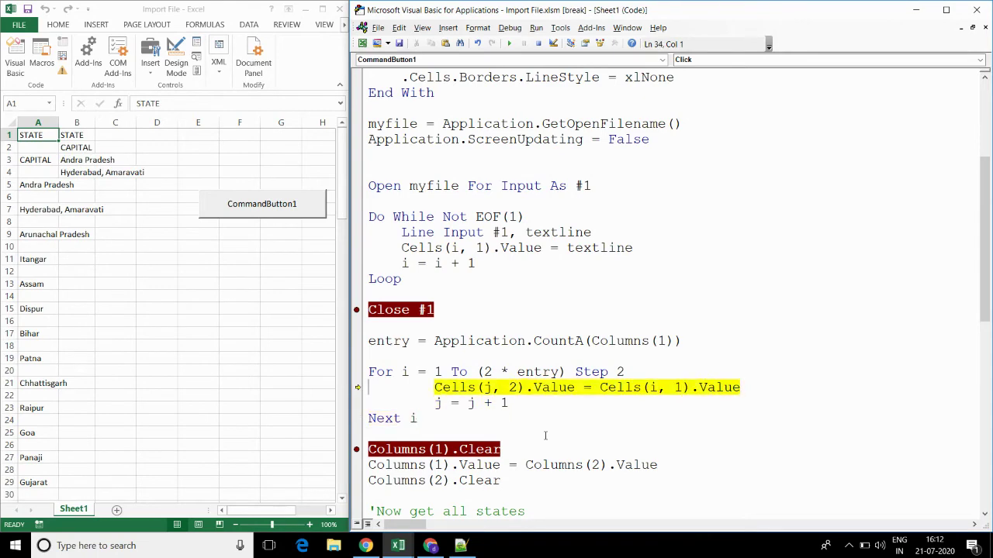
{"action": "key", "text": "F8"}
{"action": "key", "text": "F8"}
{"action": "key", "text": "F8"}
{"action": "key", "text": "F8"}
{"action": "key", "text": "F8"}
{"action": "key", "text": "F8"}
{"action": "key", "text": "F8"}
{"action": "key", "text": "F8"}
{"action": "key", "text": "F8"}
{"action": "key", "text": "F8"}
{"action": "key", "text": "F8"}
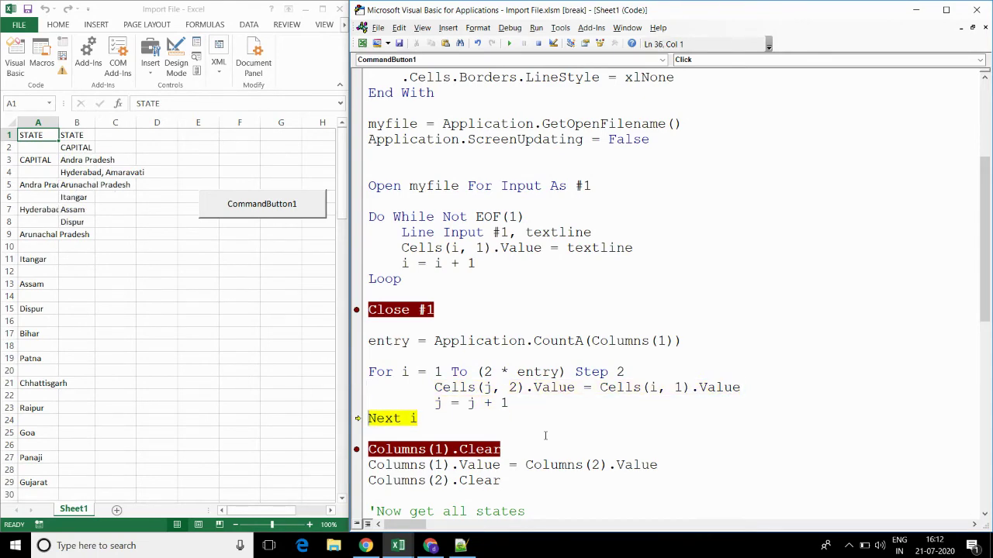
{"action": "key", "text": "F8"}
{"action": "key", "text": "F8"}
{"action": "key", "text": "F8"}
{"action": "key", "text": "F8"}
{"action": "key", "text": "F8"}
{"action": "key", "text": "F8"}
{"action": "key", "text": "F8"}
{"action": "key", "text": "F8"}
{"action": "key", "text": "F8"}
{"action": "key", "text": "F8"}
{"action": "key", "text": "F8"}
{"action": "key", "text": "F8"}
{"action": "key", "text": "F8"}
{"action": "key", "text": "F8"}
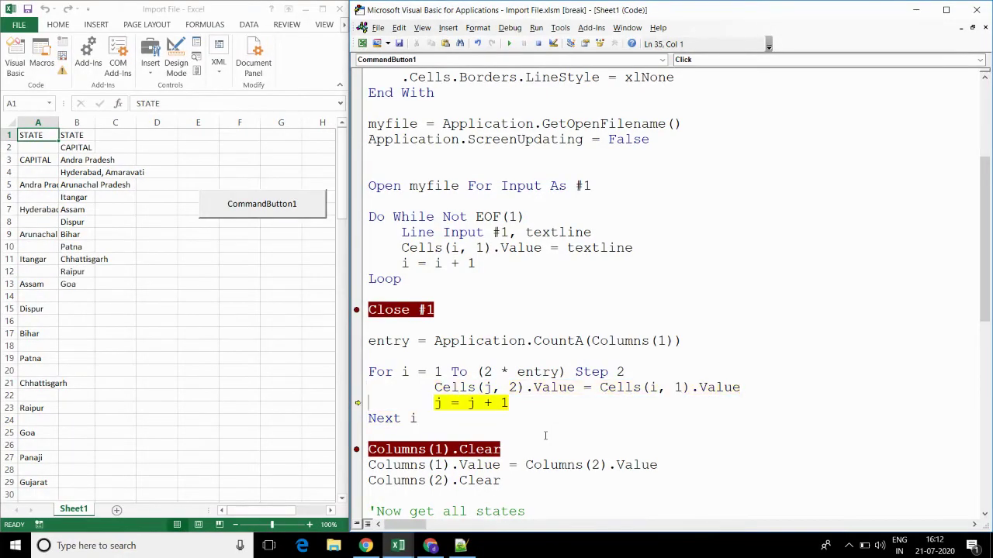
{"action": "key", "text": "F5"}
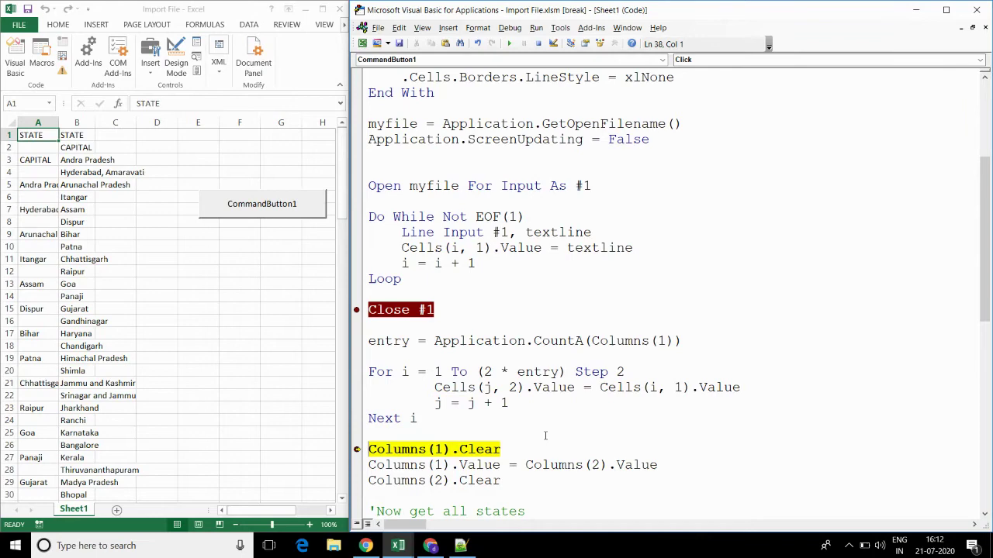
Step through clearing column A, copying column B into it, and clearing column B
{"action": "left_click", "coordinate": [985, 514]}
{"action": "left_click", "coordinate": [986, 515]}
{"action": "left_click", "coordinate": [985, 514]}
{"action": "left_click", "coordinate": [985, 514]}
{"action": "left_click", "coordinate": [986, 515]}
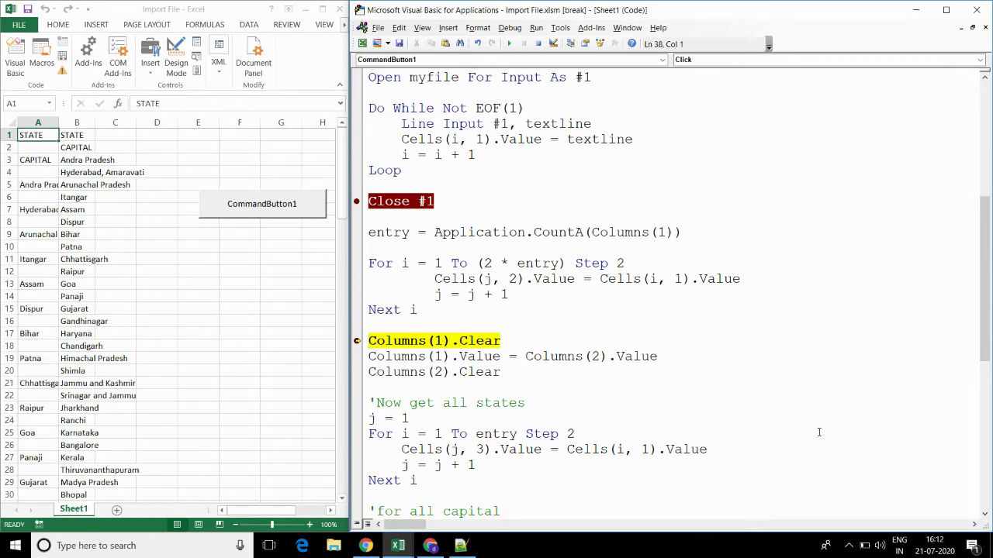
{"action": "key", "text": "F8"}
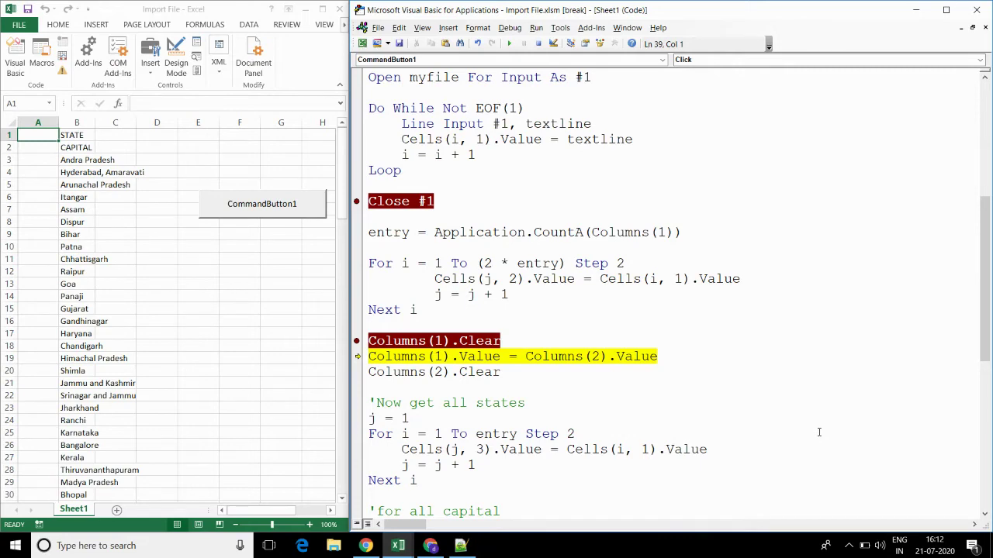
{"action": "key", "text": "F8"}
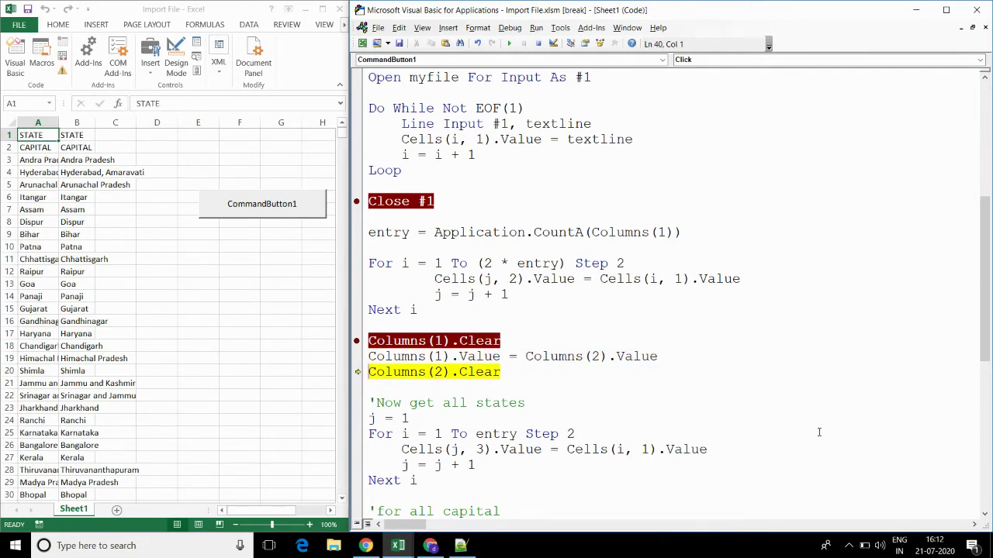
{"action": "key", "text": "F8"}
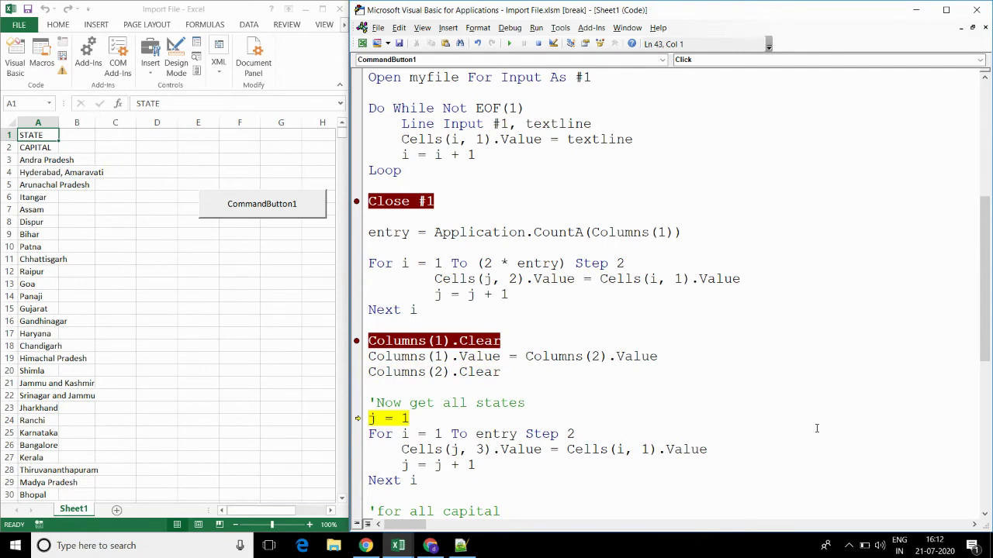
Breakpoint the capitals loop and run the states loop to it, filling column C with states
{"action": "left_click", "coordinate": [983, 514]}
{"action": "left_click", "coordinate": [983, 514]}
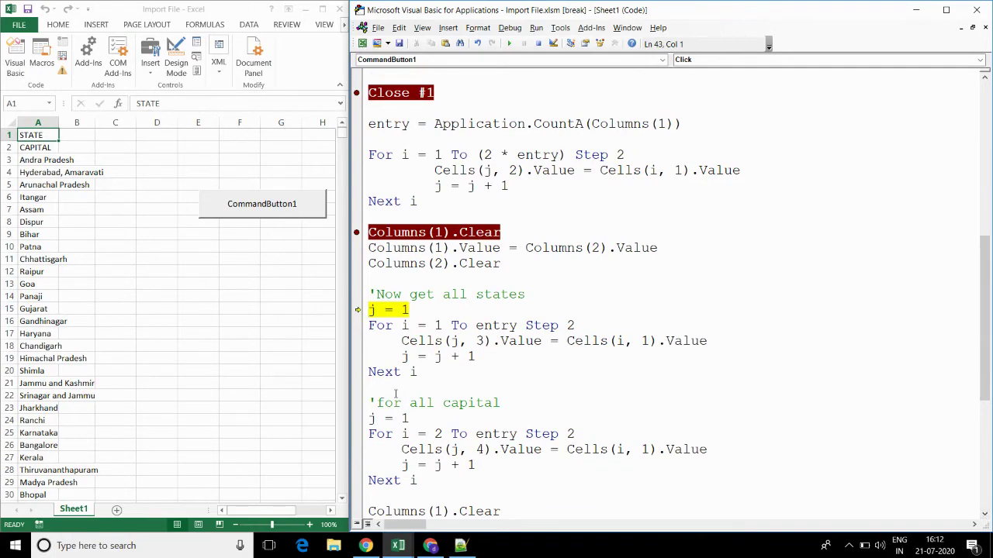
{"action": "left_click", "coordinate": [357, 419]}
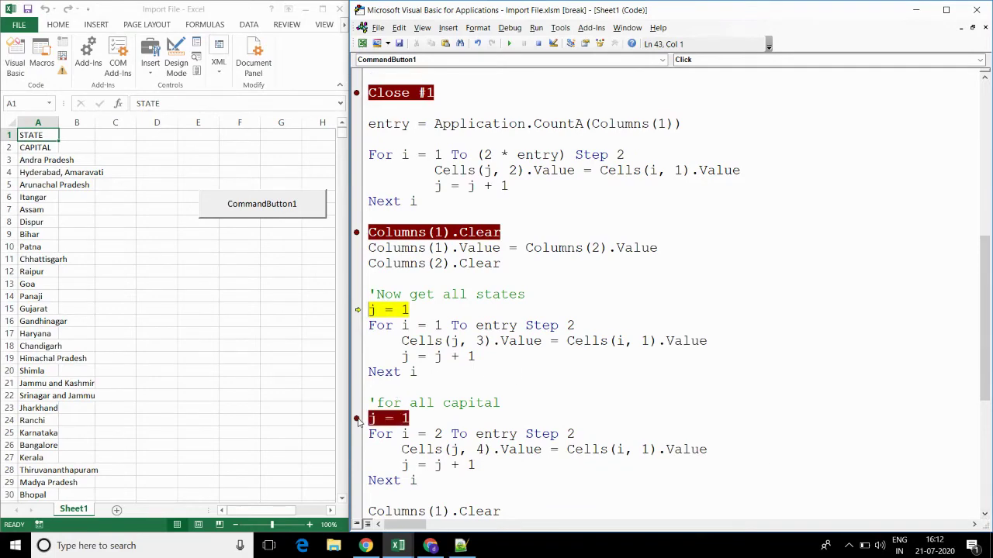
{"action": "key", "text": "F8"}
{"action": "key", "text": "F8"}
{"action": "key", "text": "F8"}
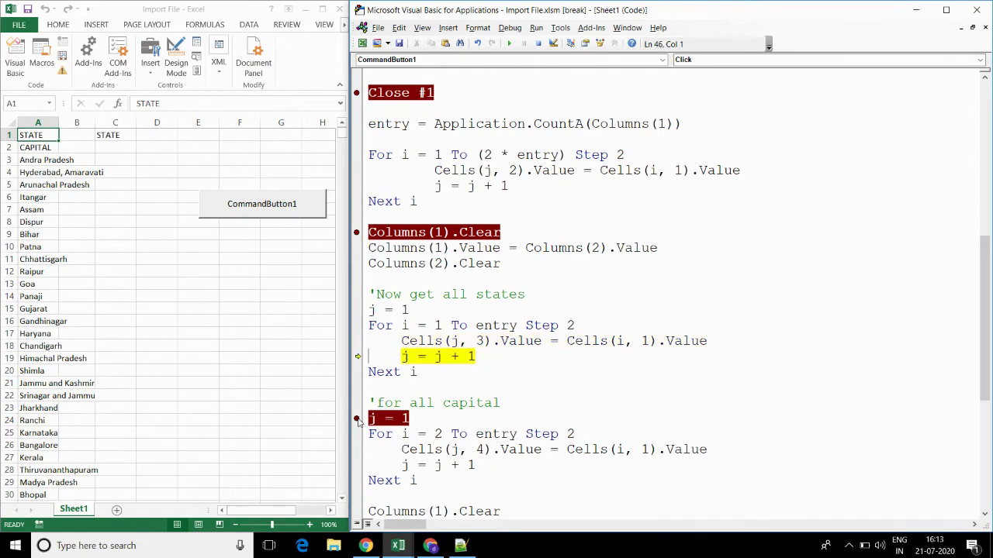
{"action": "key", "text": "F8"}
{"action": "key", "text": "F8"}
{"action": "key", "text": "F8"}
{"action": "key", "text": "F8"}
{"action": "key", "text": "F8"}
{"action": "key", "text": "F8"}
{"action": "key", "text": "F8"}
{"action": "key", "text": "F8"}
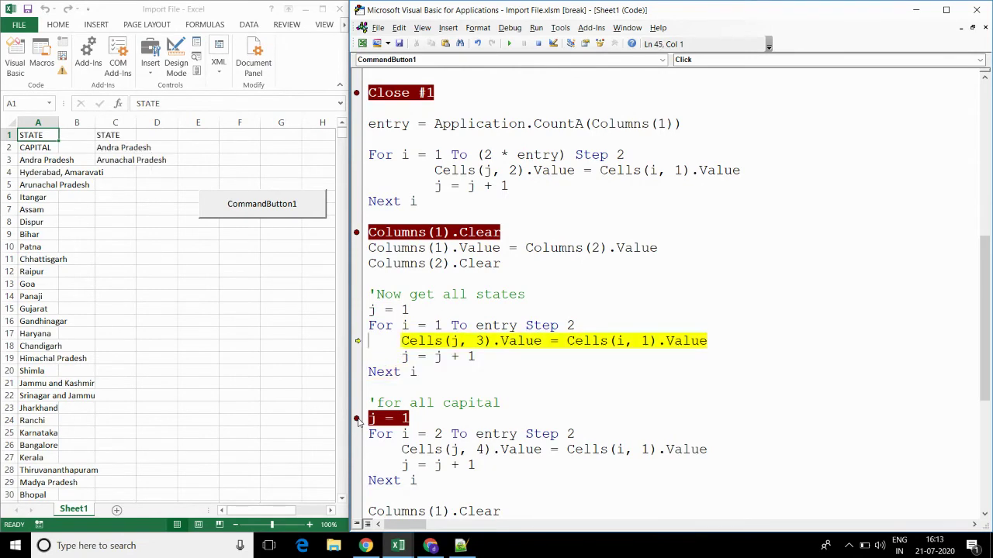
{"action": "key", "text": "F8"}
{"action": "key", "text": "F8"}
{"action": "key", "text": "F8"}
{"action": "key", "text": "F8"}
{"action": "key", "text": "F8"}
{"action": "key", "text": "F8"}
{"action": "key", "text": "F8"}
{"action": "key", "text": "F8"}
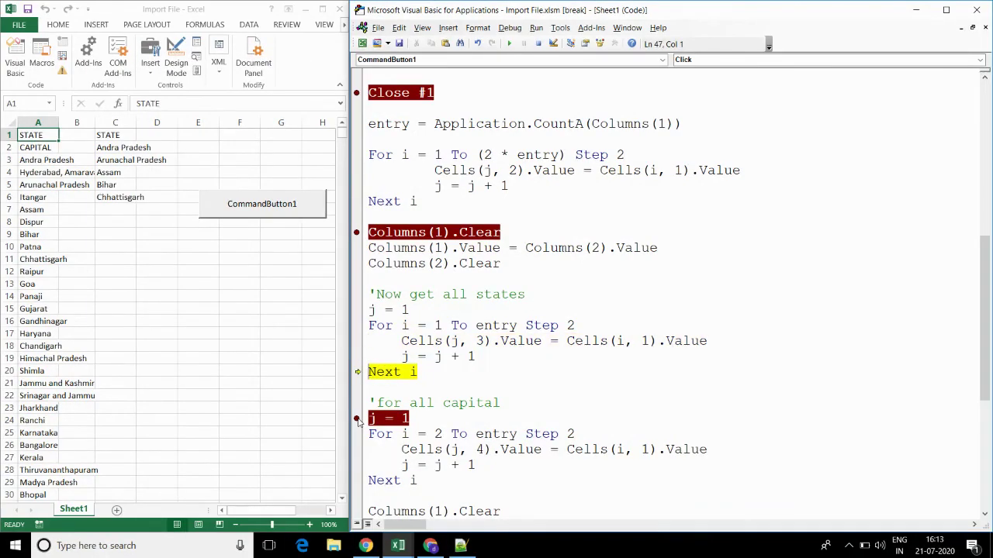
{"action": "key", "text": "F8"}
{"action": "key", "text": "F8"}
{"action": "key", "text": "F8"}
{"action": "key", "text": "F5"}
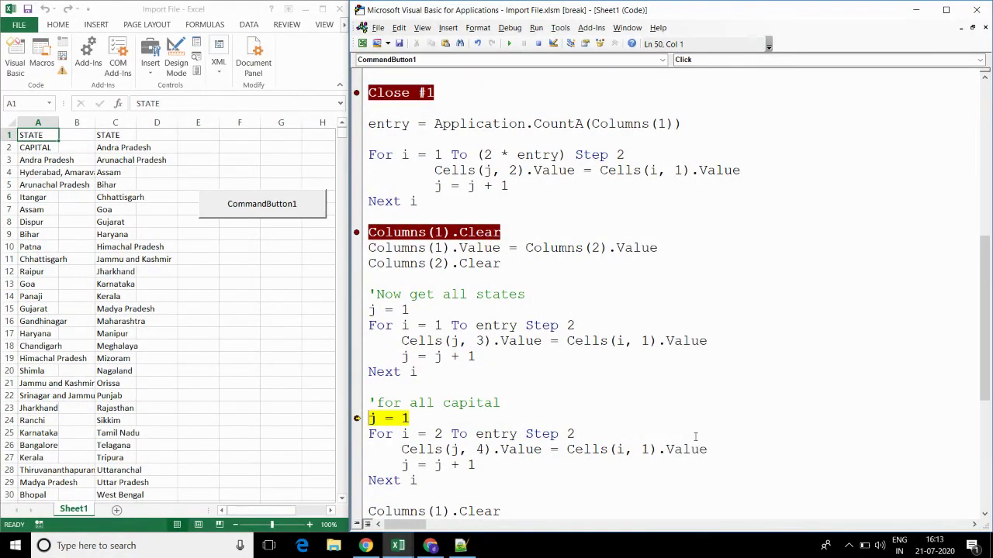
Breakpoint the column-rearranging lines and run the capitals loop to fill column D
{"action": "left_click", "coordinate": [985, 517]}
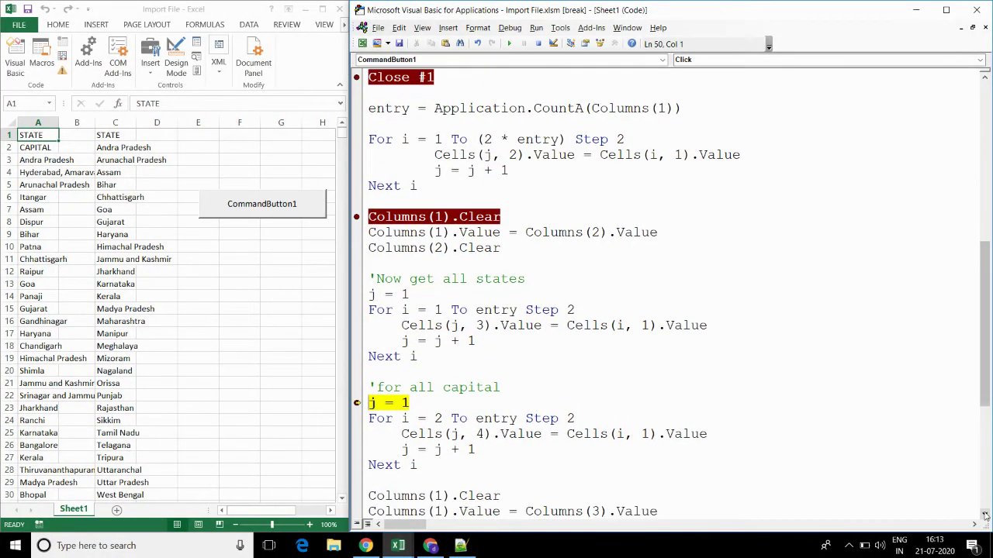
{"action": "left_click", "coordinate": [985, 517]}
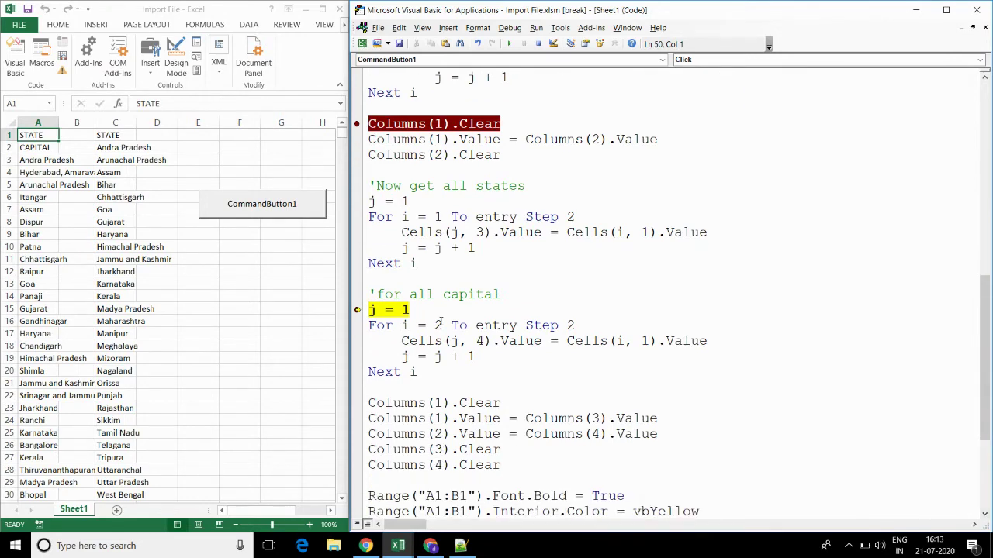
{"action": "left_click", "coordinate": [357, 404]}
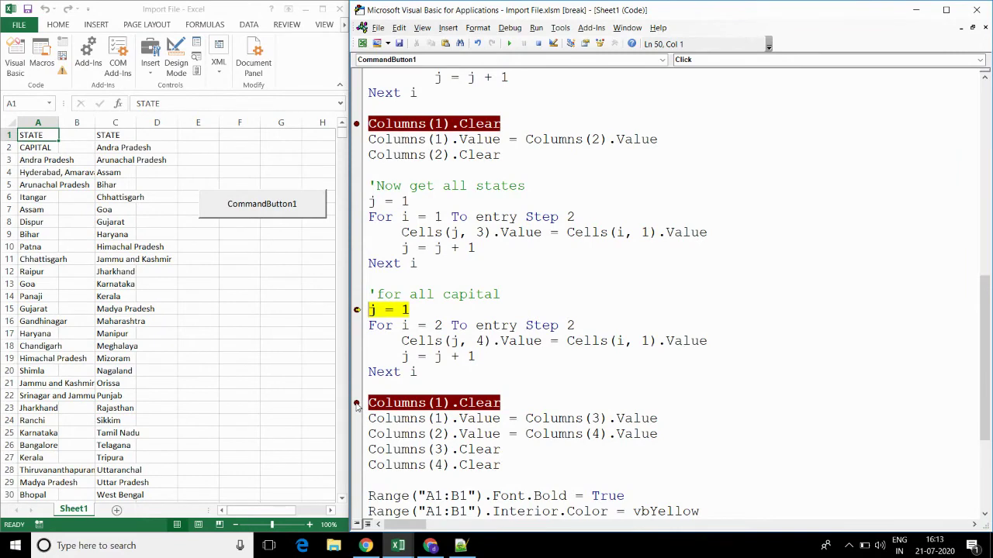
{"action": "key", "text": "F5"}
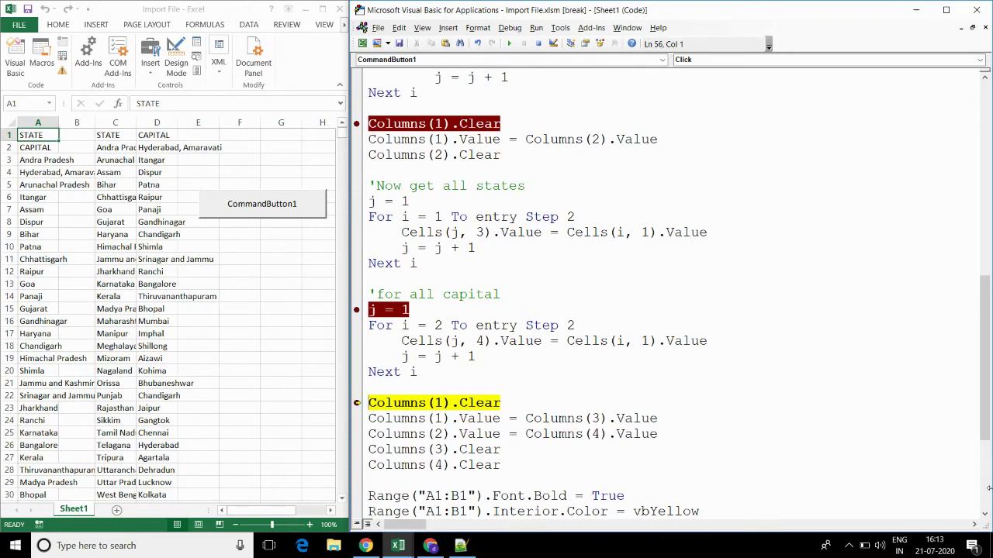
Step through clearing column A, copying C into A and D into B, then emptying C and D
{"action": "left_click", "coordinate": [984, 513]}
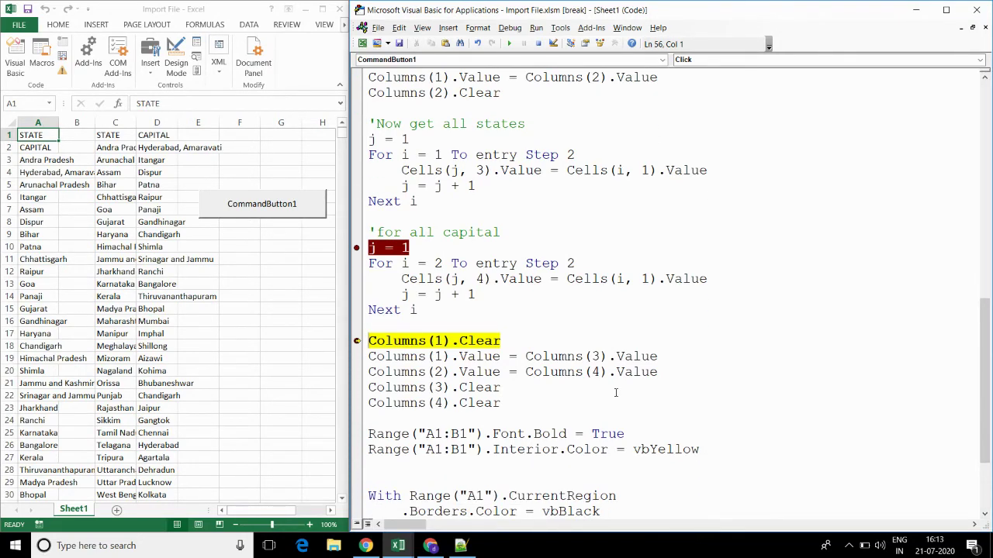
{"action": "key", "text": "F8"}
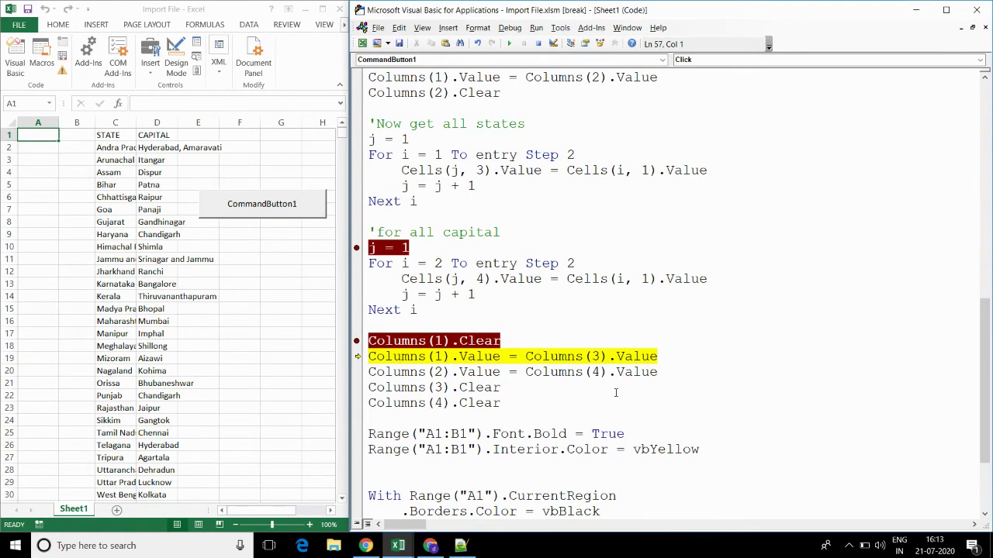
{"action": "key", "text": "F8"}
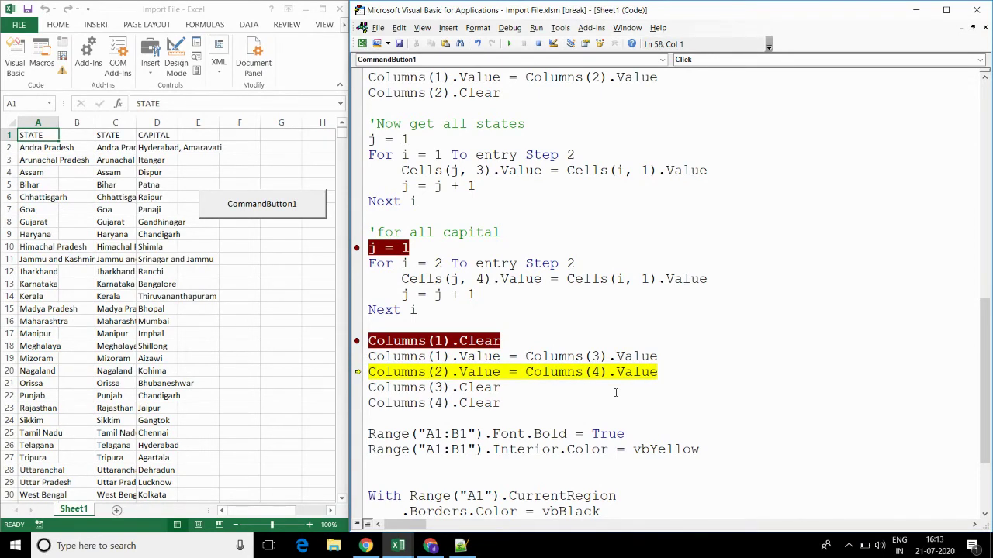
{"action": "key", "text": "F8"}
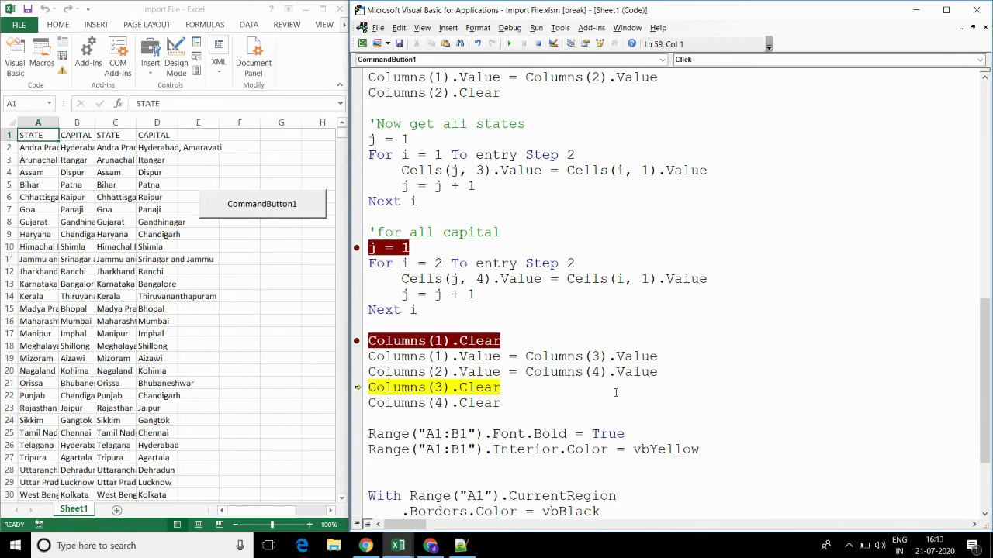
{"action": "key", "text": "F8"}
{"action": "key", "text": "F8"}
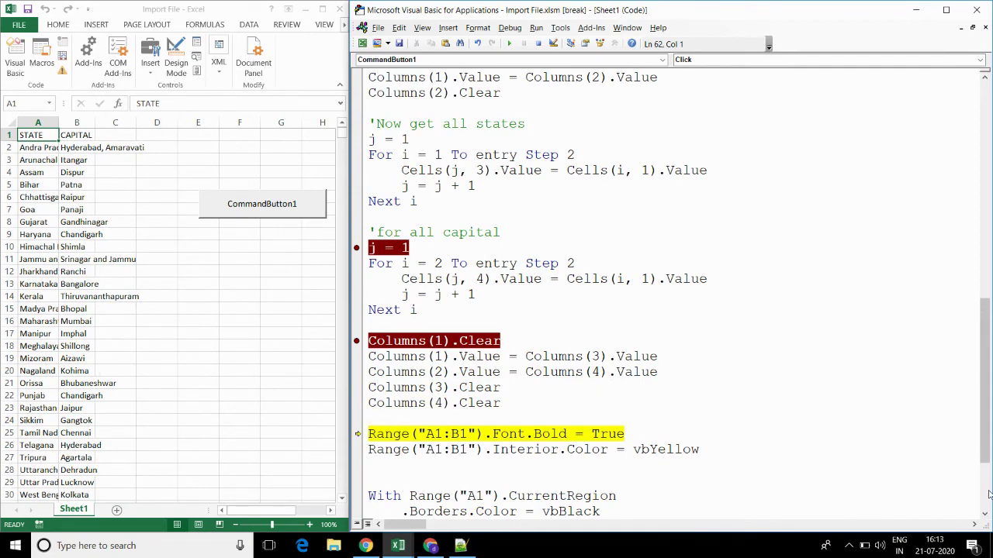
Step through the lines that make the A1:B1 STATE/CAPITAL header bold with yellow fill
{"action": "left_click", "coordinate": [984, 515]}
{"action": "left_click", "coordinate": [984, 516]}
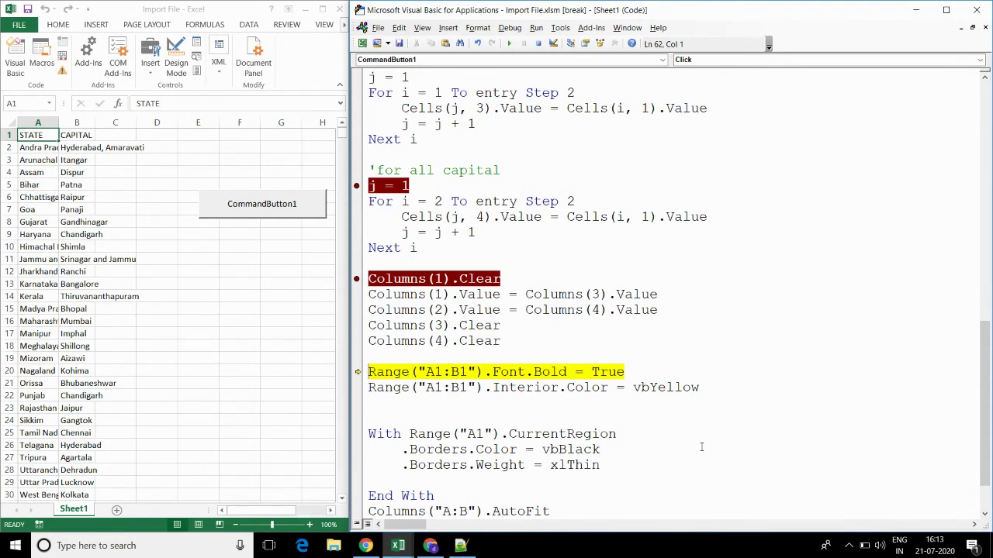
{"action": "key", "text": "F8"}
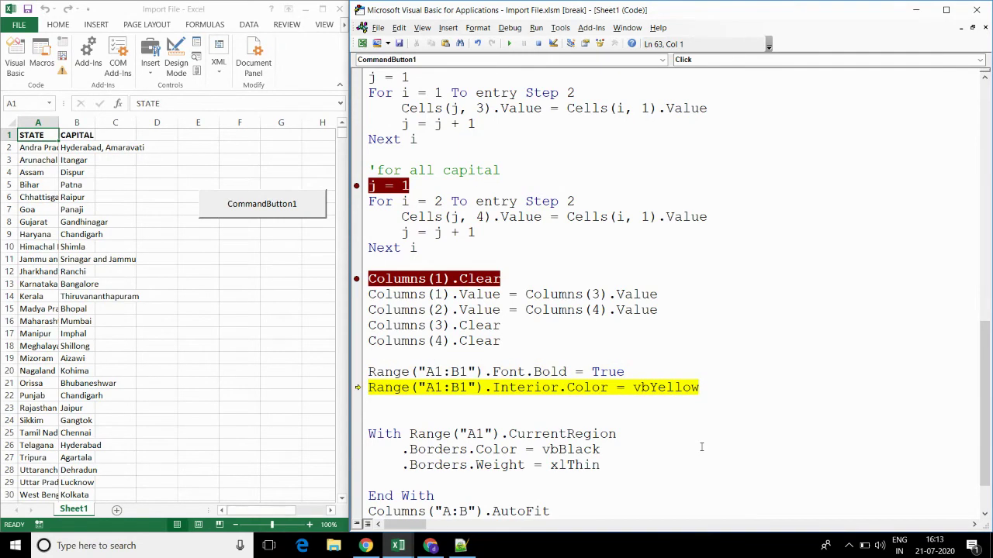
{"action": "key", "text": "F8"}
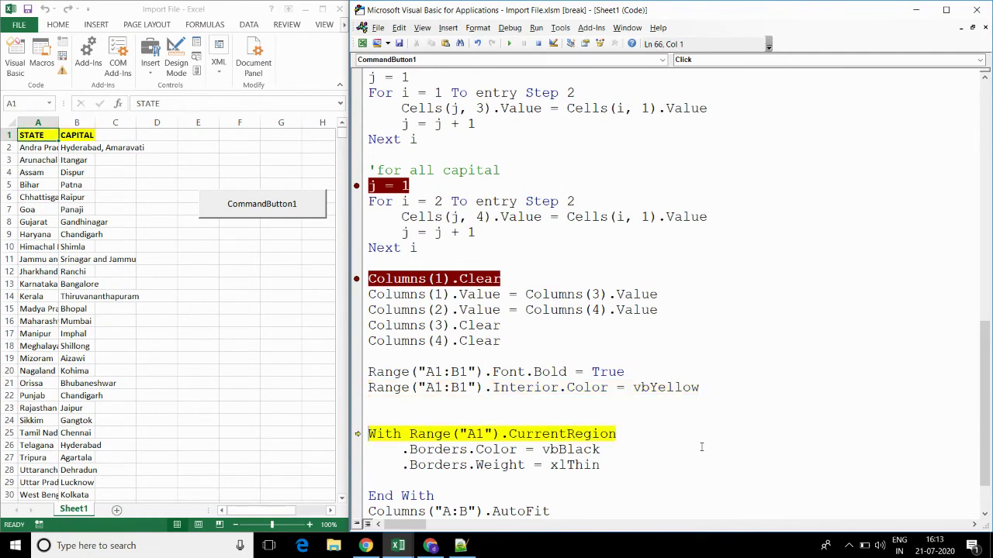
Step through the border block to give the table thin black borders
{"action": "left_click", "coordinate": [984, 515]}
{"action": "left_click", "coordinate": [984, 515]}
{"action": "left_click", "coordinate": [984, 516]}
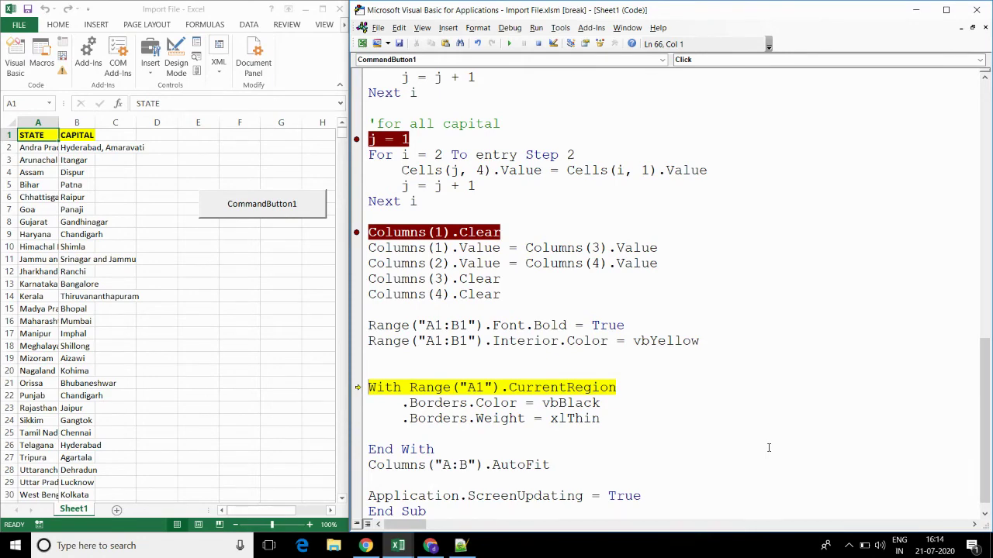
{"action": "key", "text": "F8"}
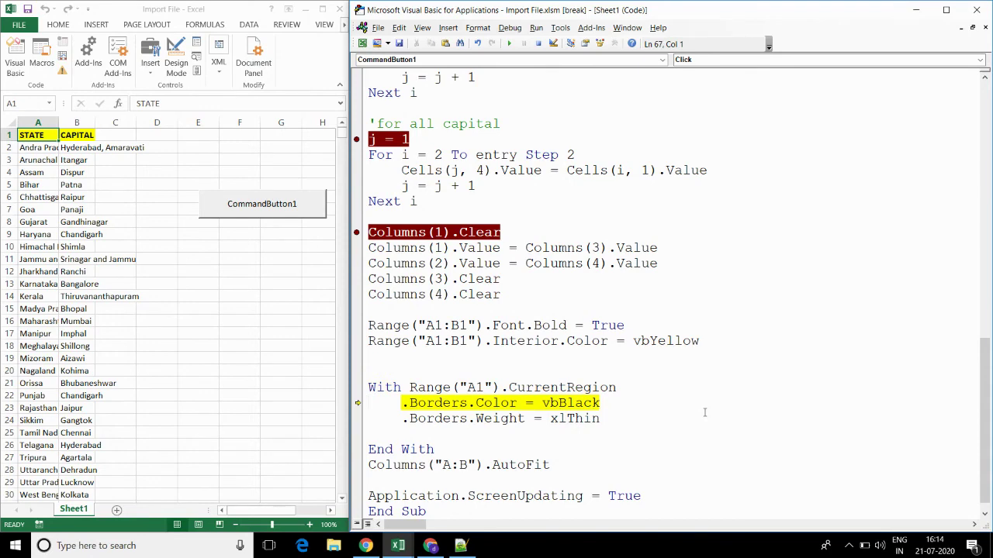
{"action": "key", "text": "F8"}
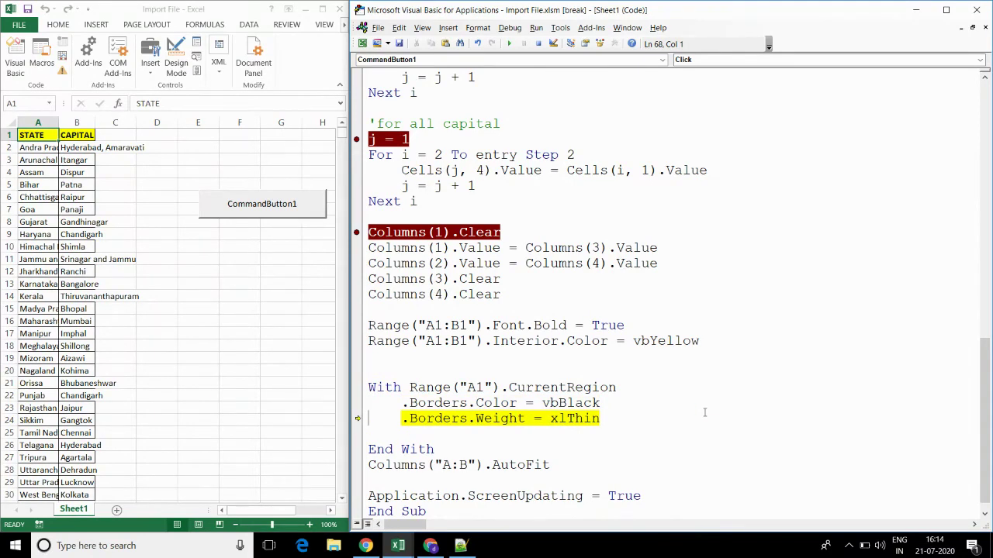
{"action": "key", "text": "F8"}
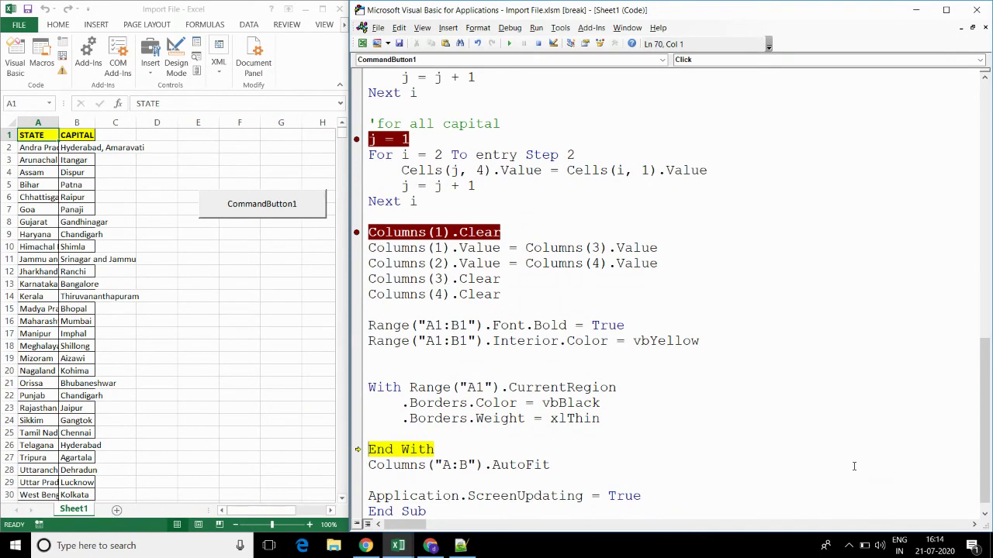
{"action": "key", "text": "F8"}
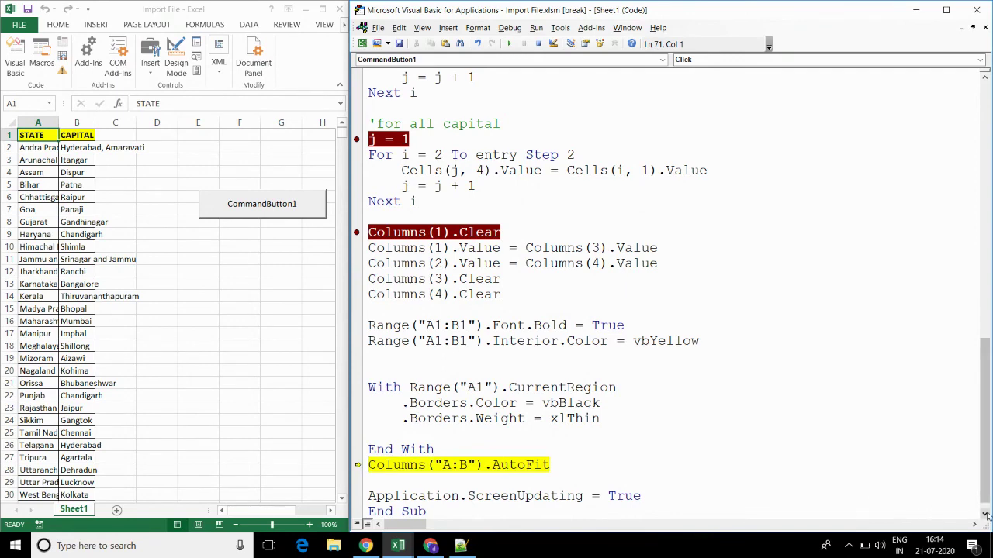
Auto-fit columns A and B and turn screen updating back on
{"action": "left_click", "coordinate": [986, 514]}
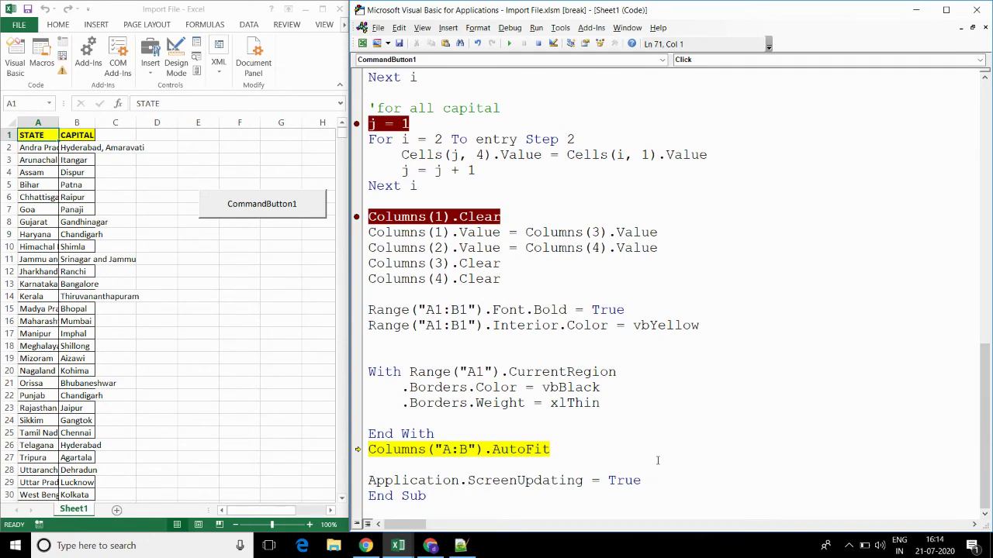
{"action": "key", "text": "F8"}
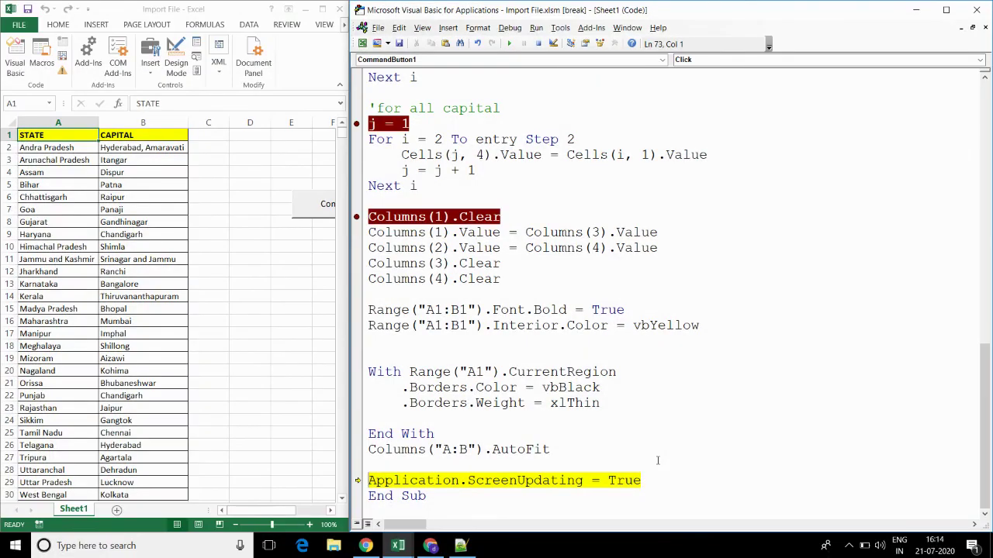
{"action": "key", "text": "F8"}
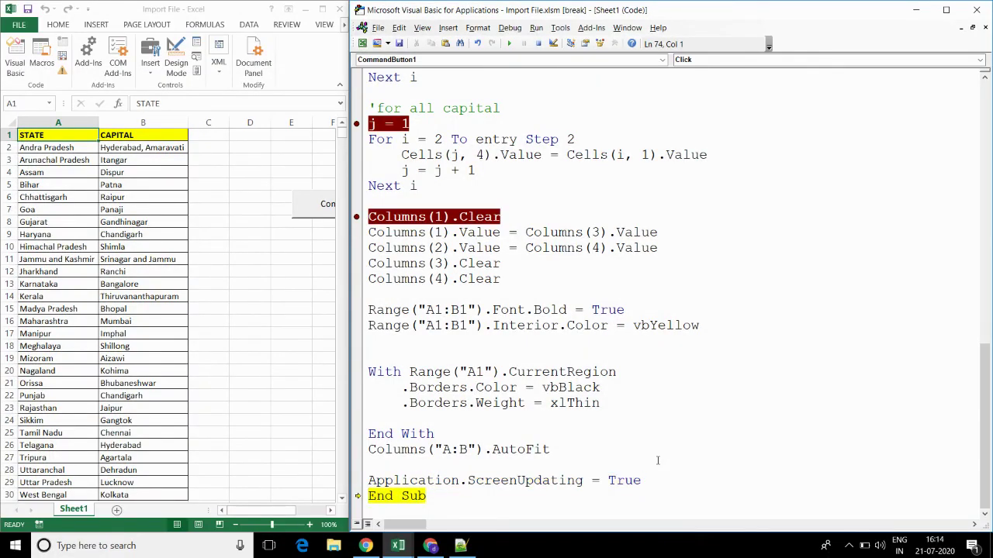
{"action": "key", "text": "F8"}
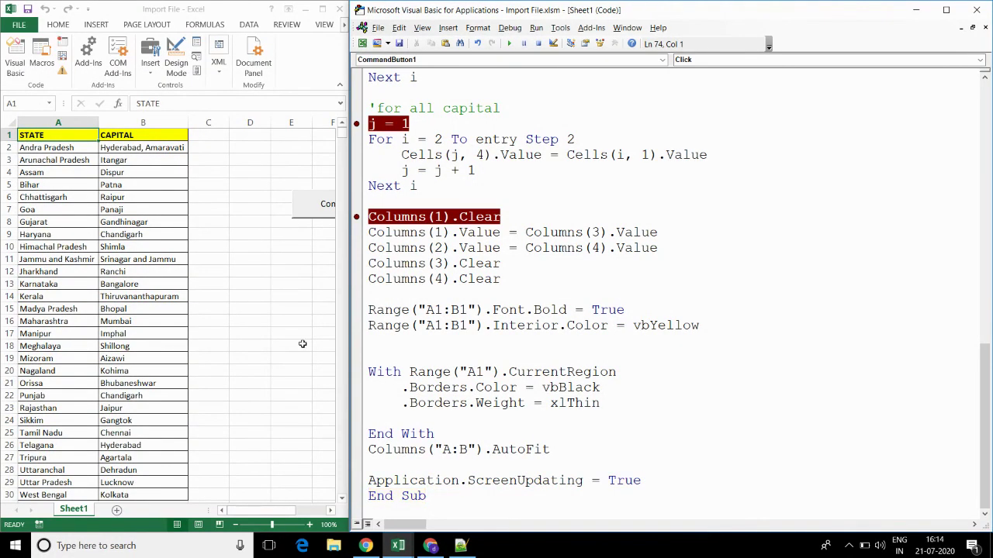